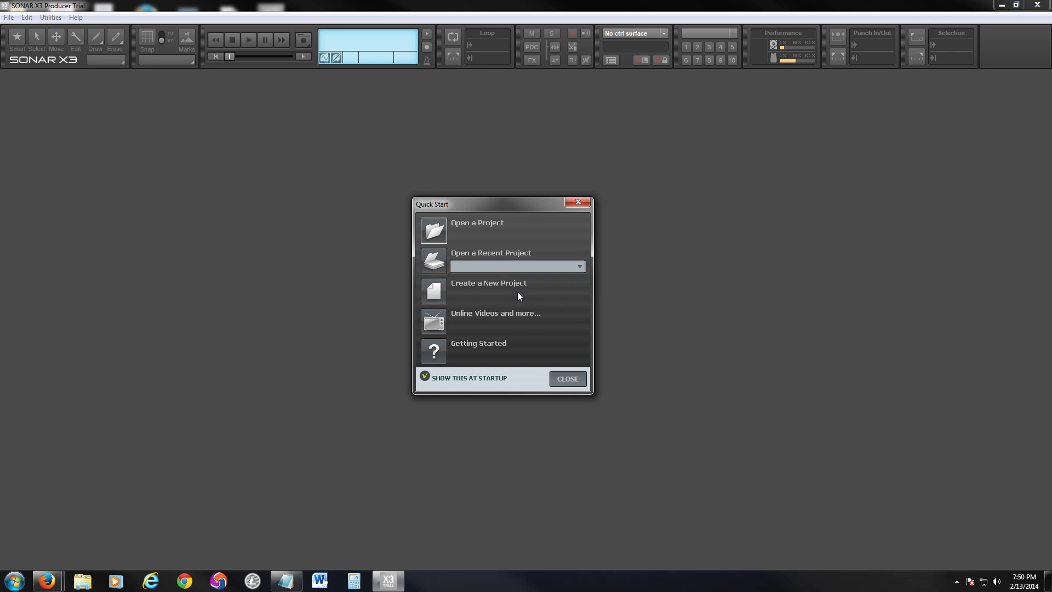
# Start a new project, compare the templates and settle on Normal.
pyautogui.click(438, 292)
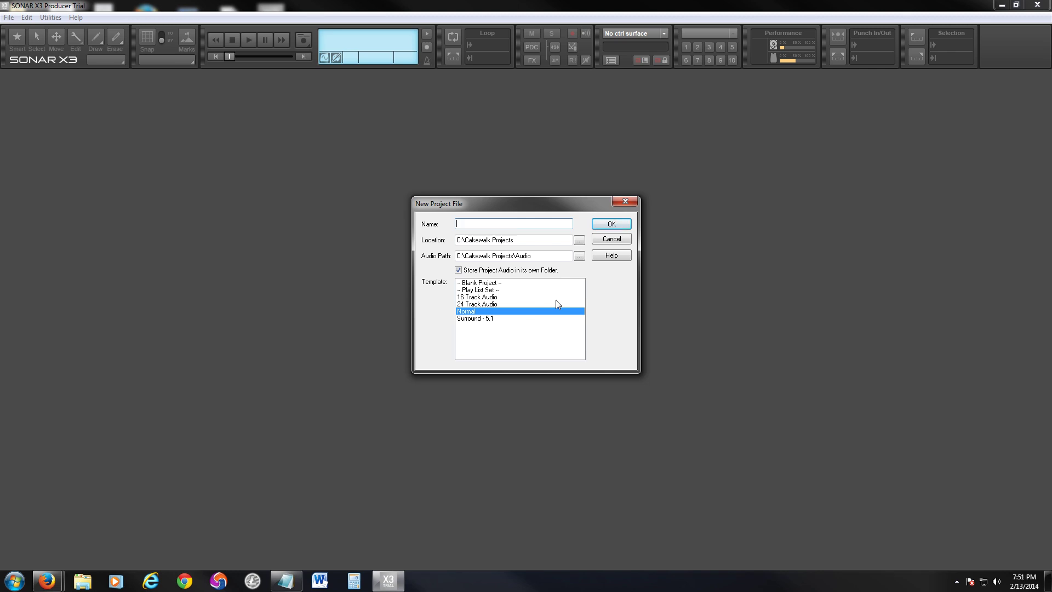
pyautogui.click(486, 297)
pyautogui.click(487, 304)
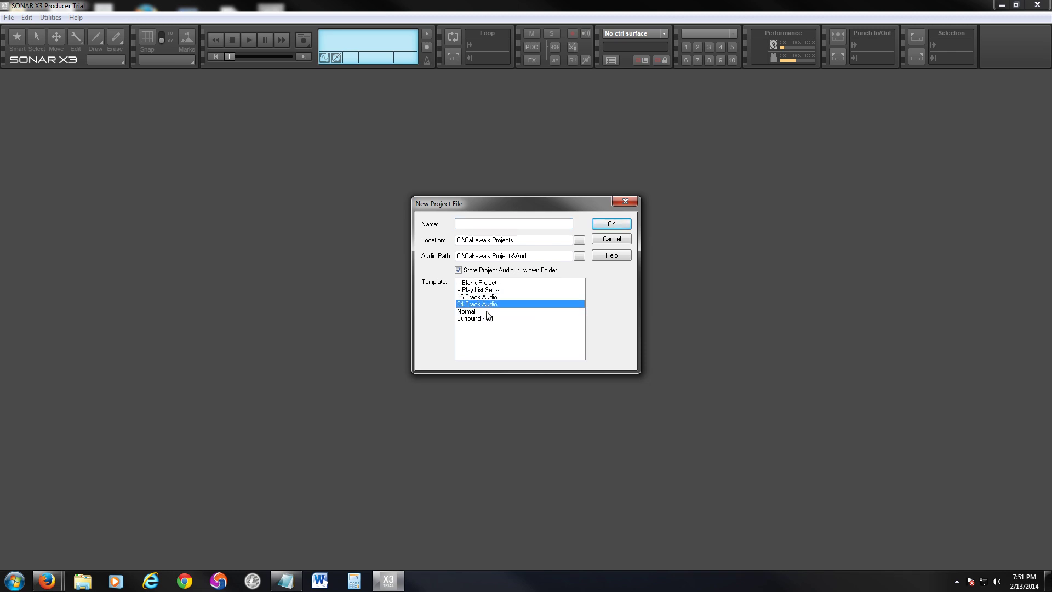
pyautogui.click(487, 312)
pyautogui.click(493, 319)
pyautogui.click(487, 310)
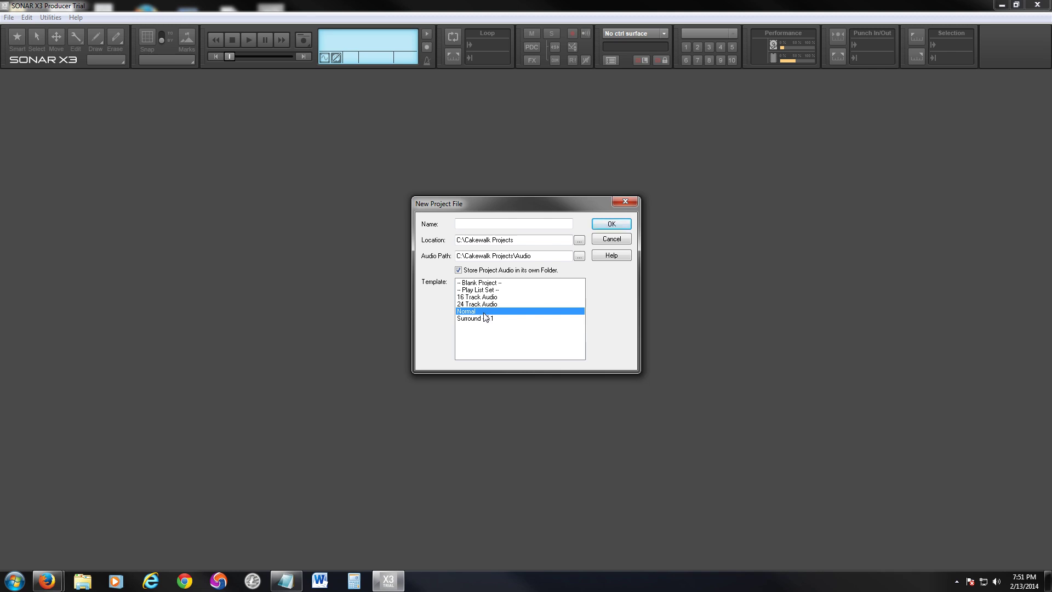
# Name the project test7 and create it.
pyautogui.moveTo(504, 209); pyautogui.dragTo(488, 215)
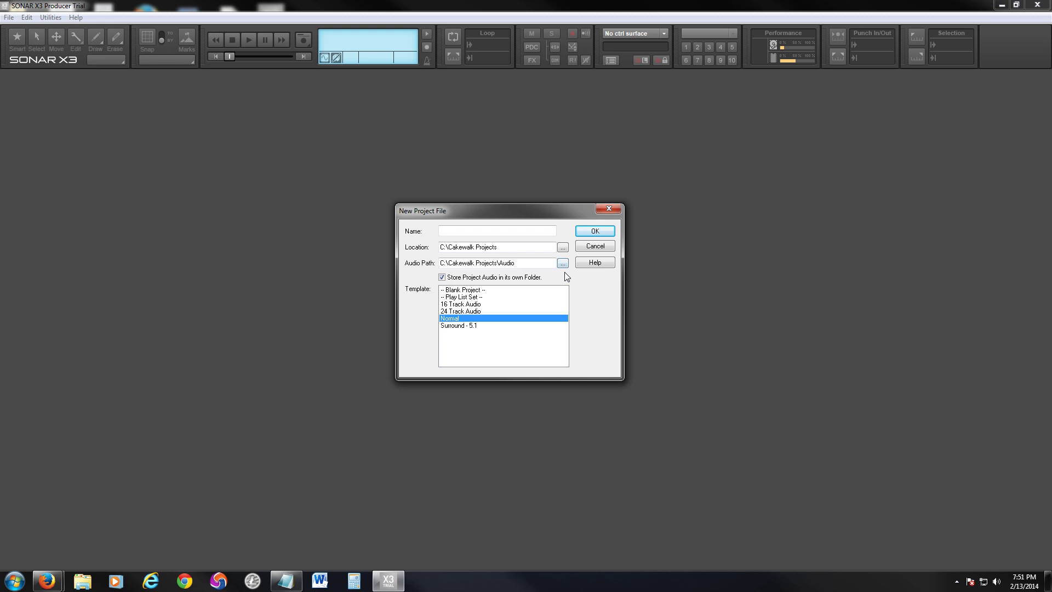
pyautogui.moveTo(509, 217); pyautogui.dragTo(508, 221)
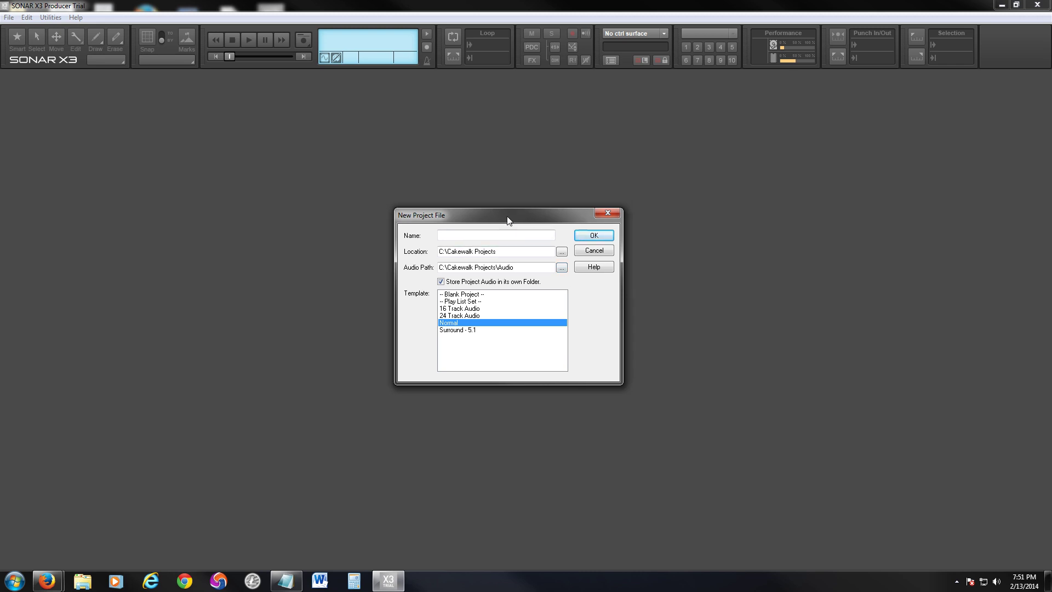
pyautogui.moveTo(507, 221); pyautogui.dragTo(508, 219)
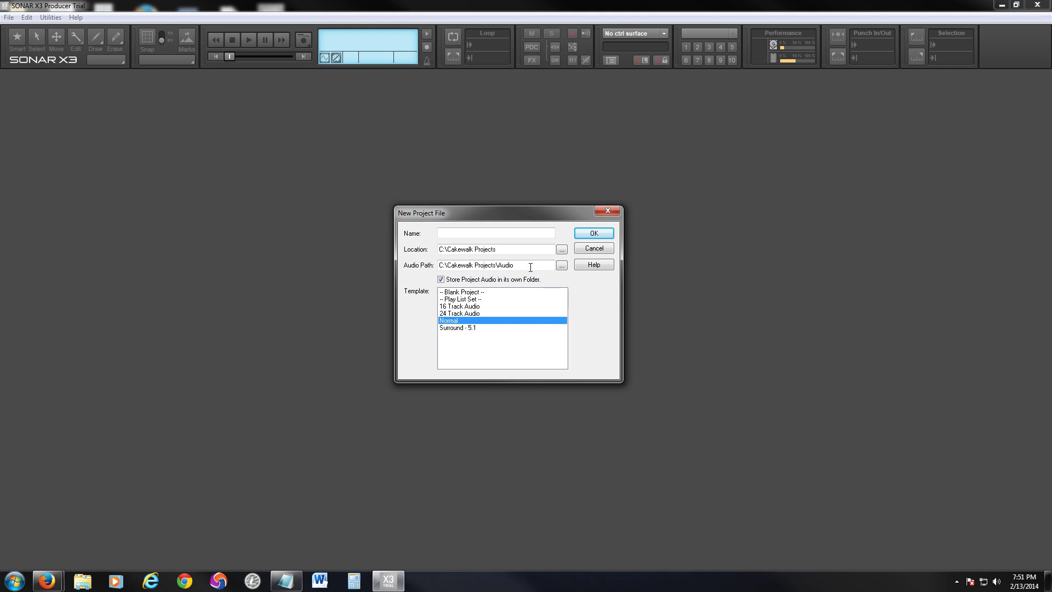
pyautogui.click(502, 234)
pyautogui.write('test7')
pyautogui.click(594, 234)
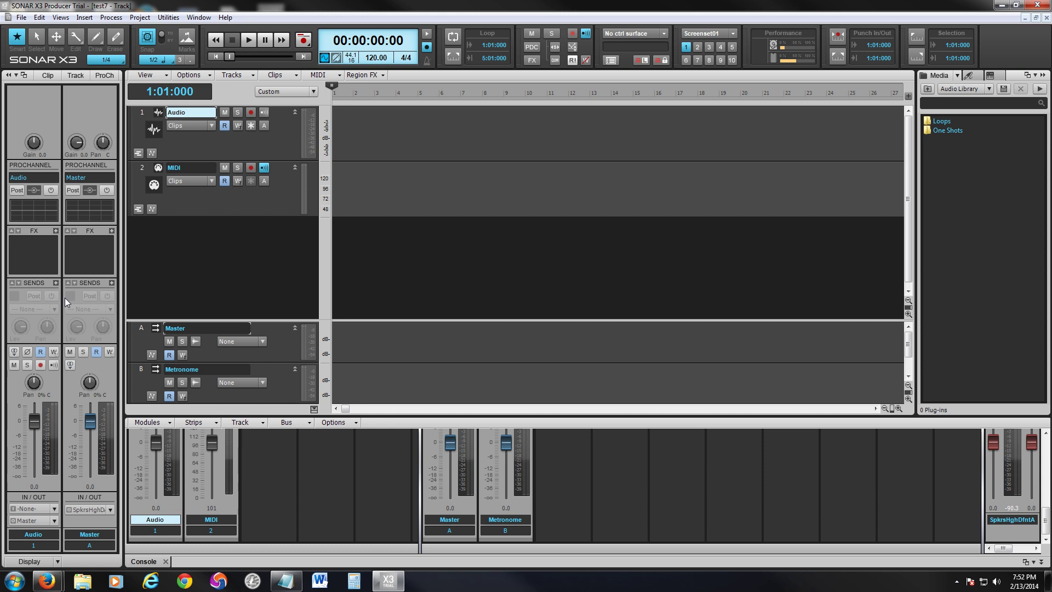
# Show the track control preset list, with Custom, All, Mix, FX and I/O options.
pyautogui.click(182, 383)
# Switch track controls to All, heighten the Audio track and widen the controls pane.
pyautogui.click(314, 93)
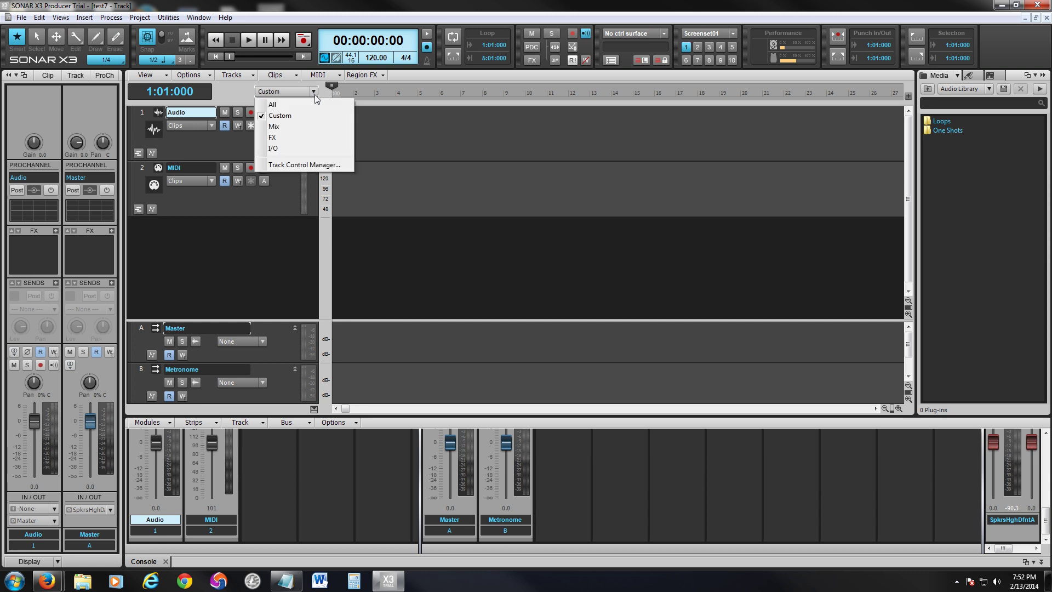
pyautogui.click(293, 104)
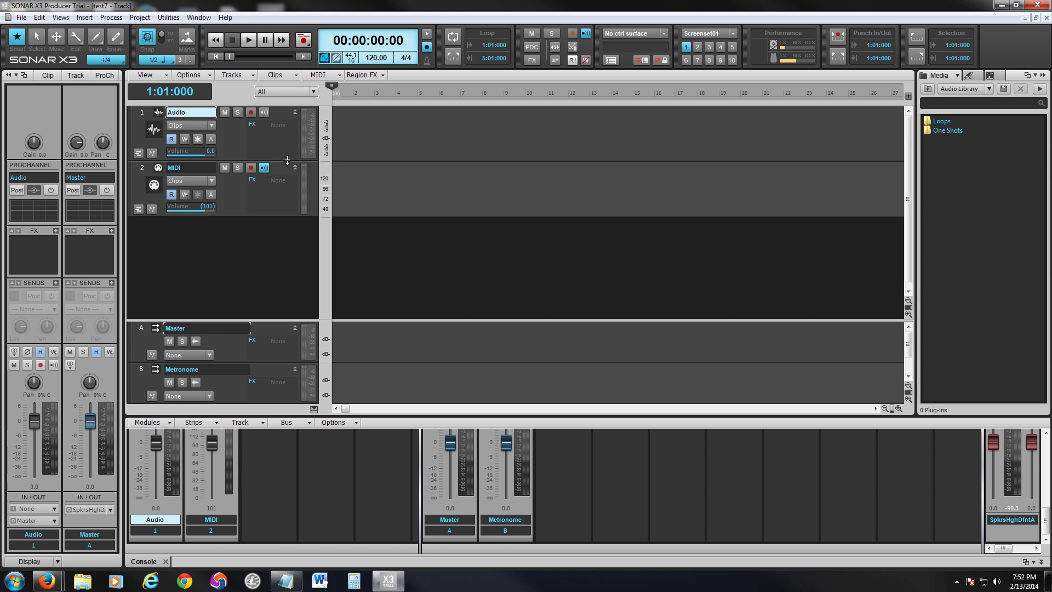
pyautogui.moveTo(287, 160); pyautogui.dragTo(290, 225)
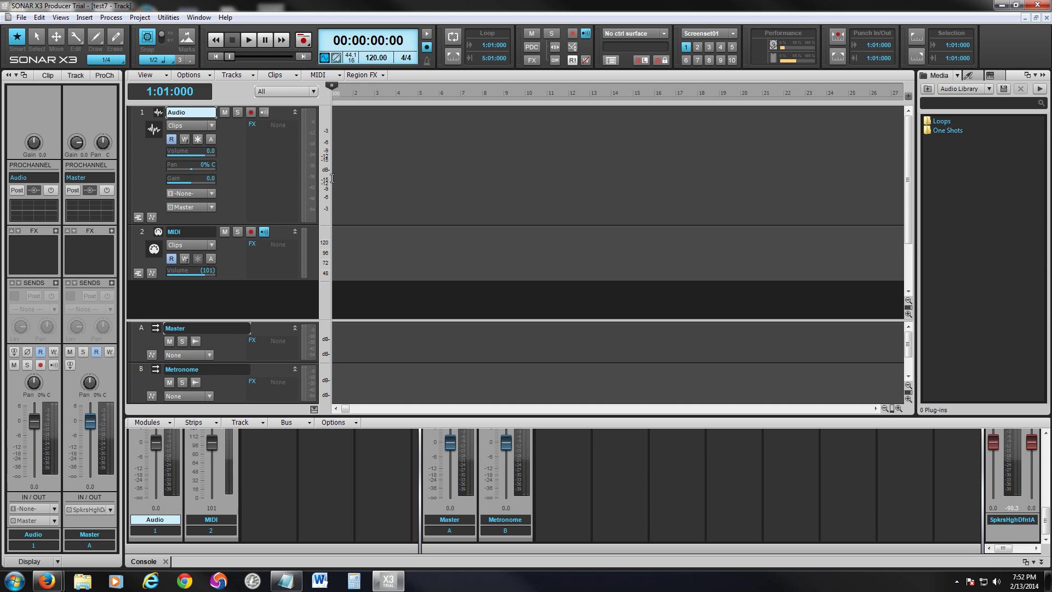
pyautogui.moveTo(332, 178); pyautogui.dragTo(452, 191)
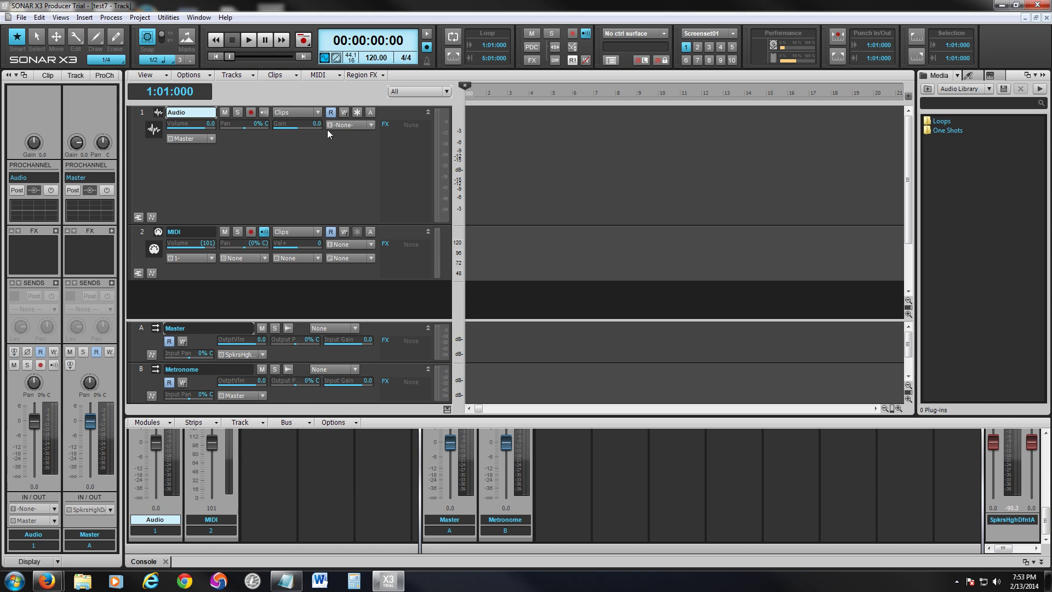
# Keep the current colour scheme without further warnings and list the Audio track's input choices.
pyautogui.click(374, 123)
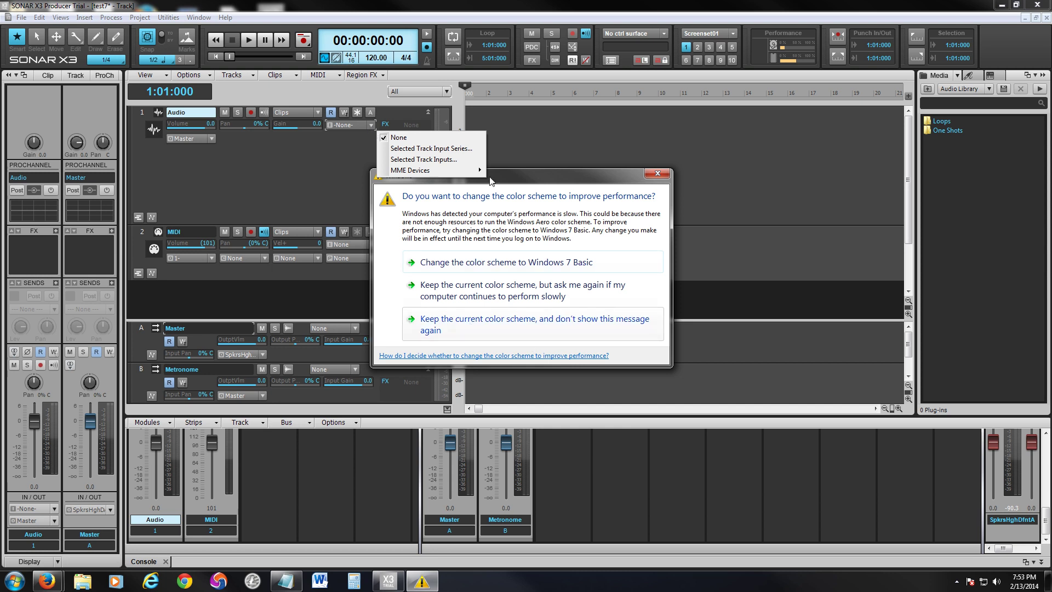
pyautogui.click(462, 325)
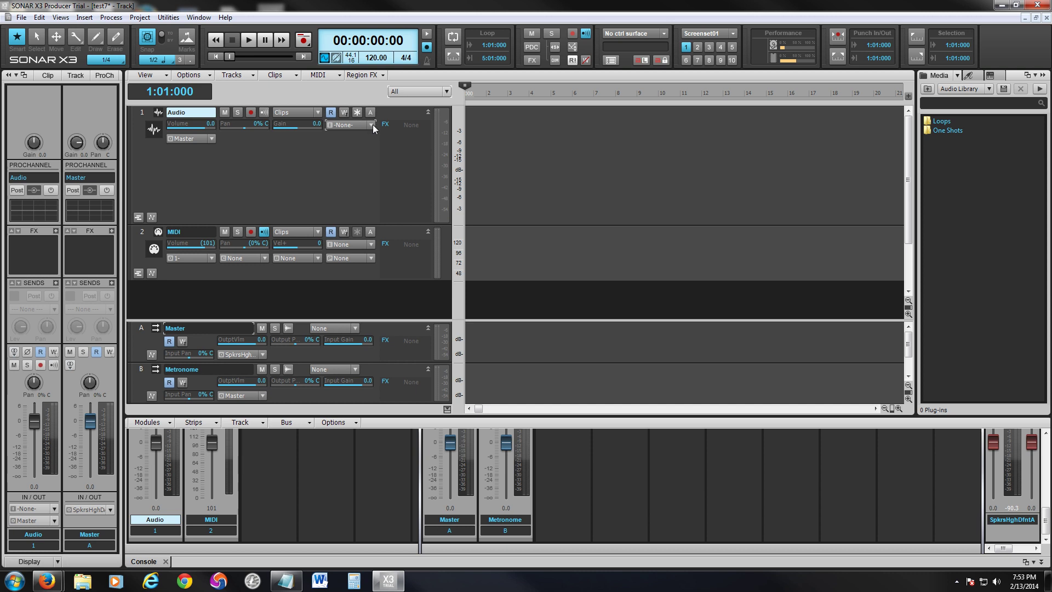
pyautogui.click(373, 126)
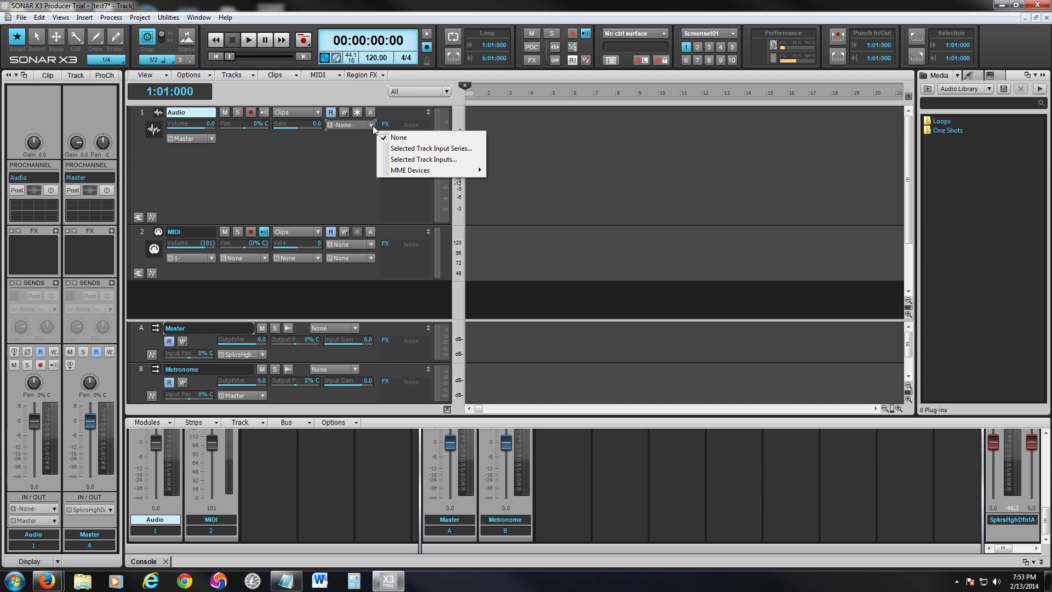
pyautogui.click(418, 160)
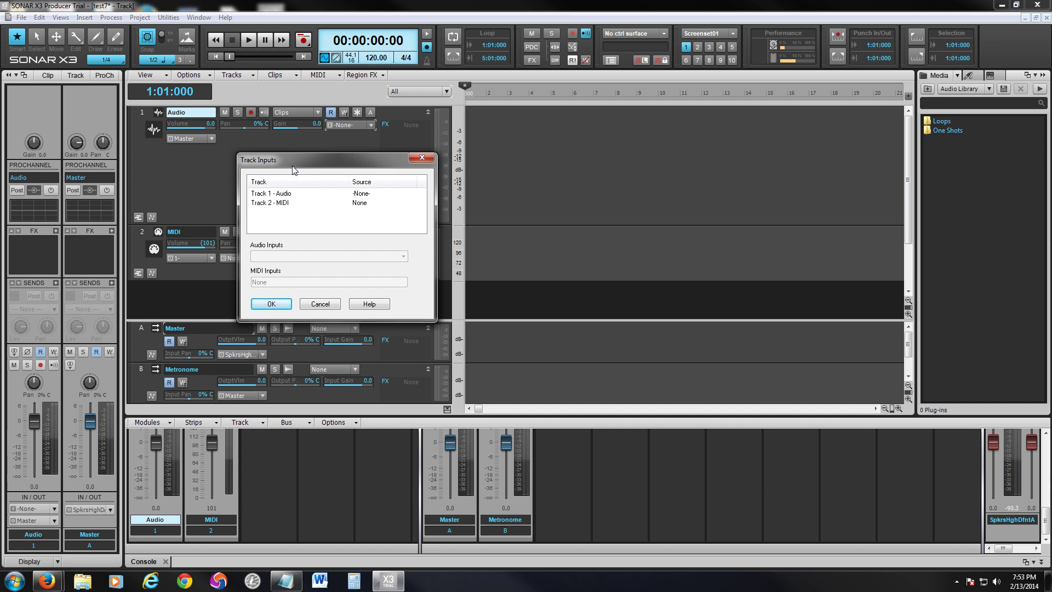
pyautogui.click(320, 306)
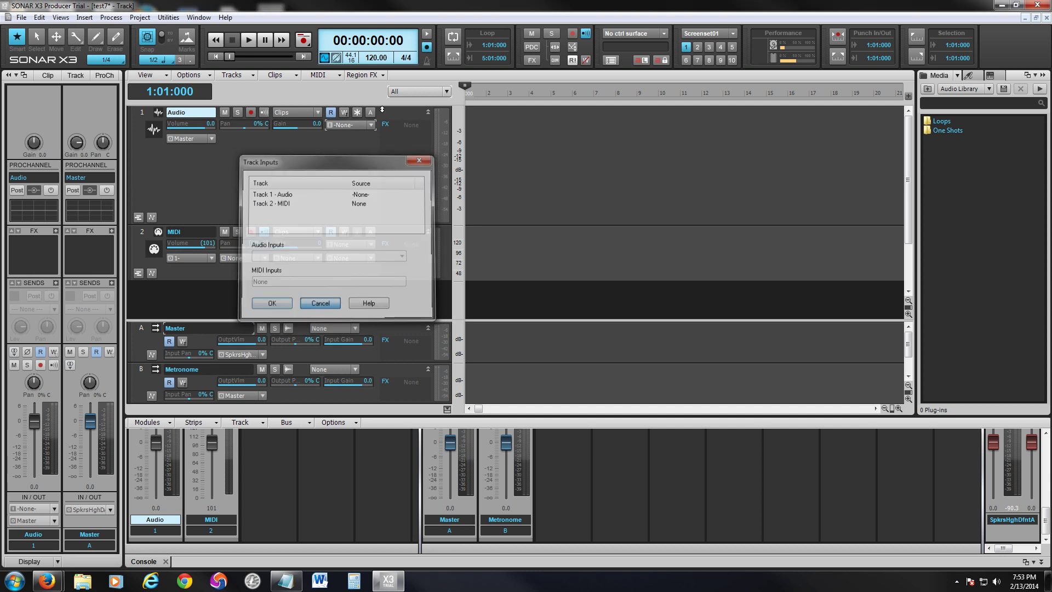
pyautogui.click(371, 126)
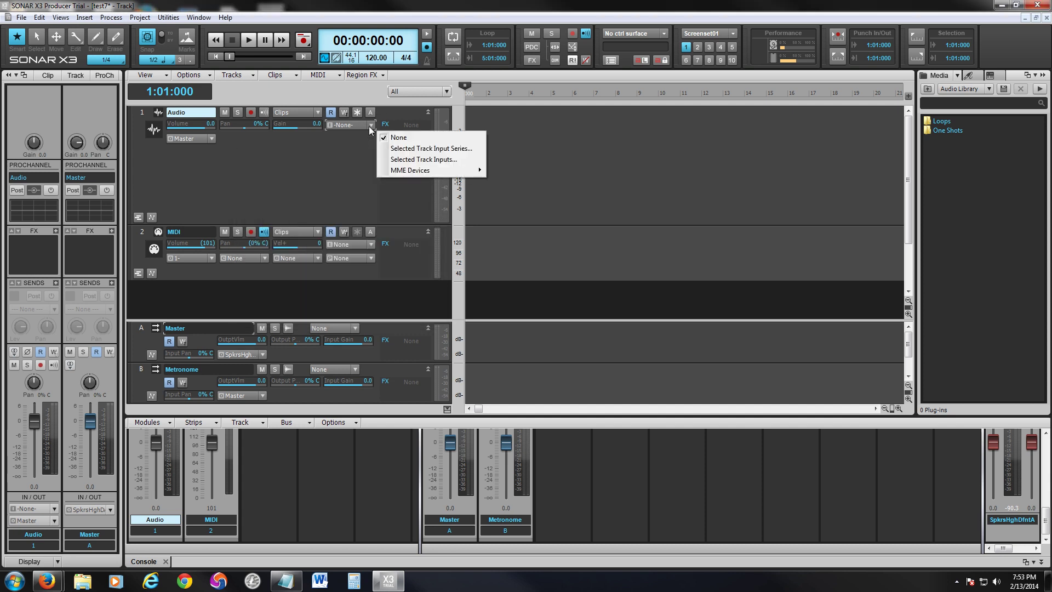
# In Assign Series of Inputs, choose Left Microphone as the first input.
pyautogui.click(411, 154)
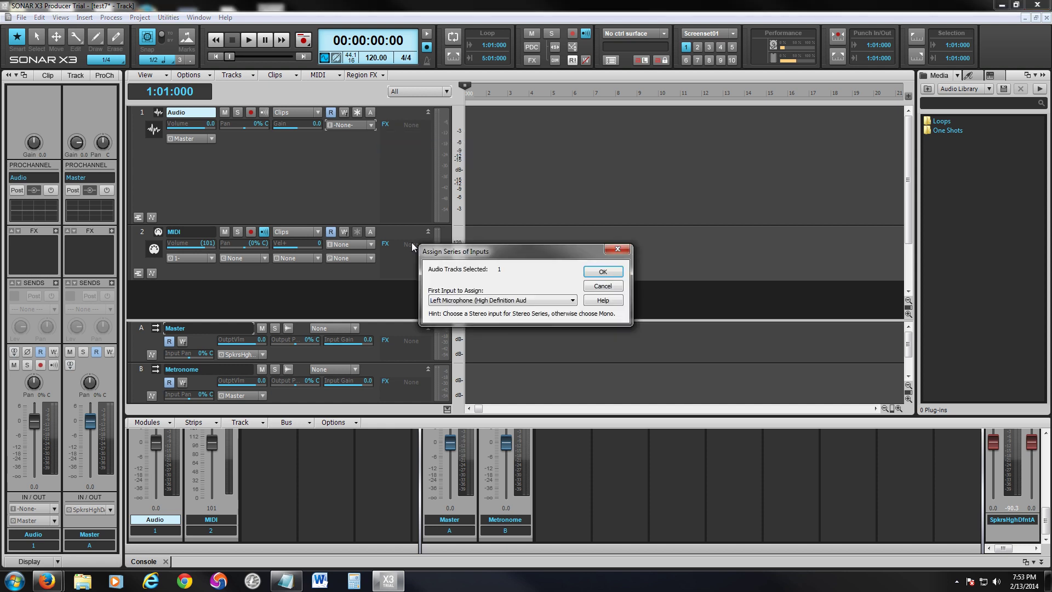
pyautogui.click(371, 125)
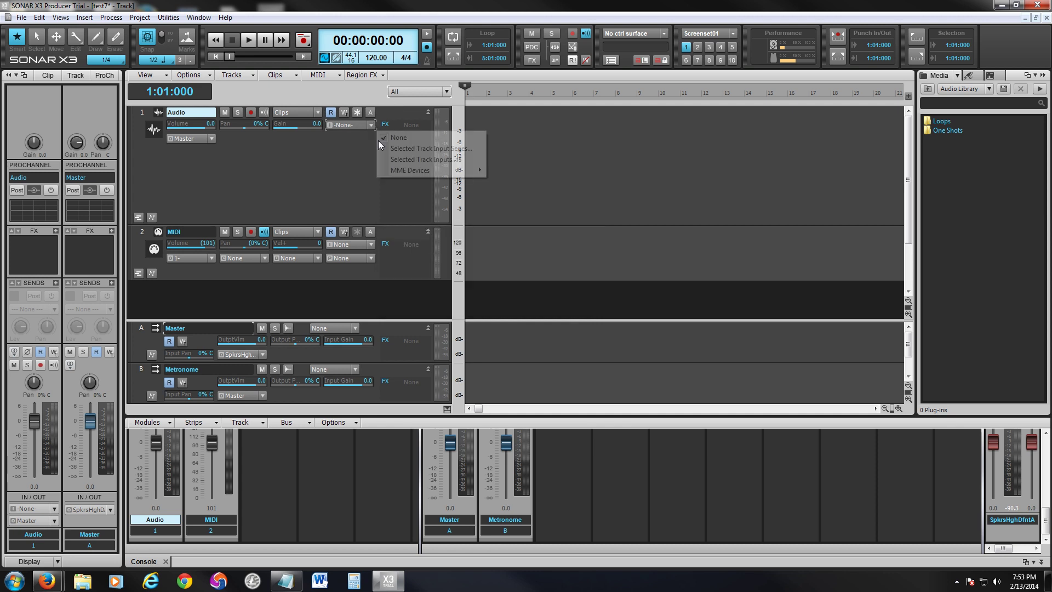
pyautogui.click(406, 149)
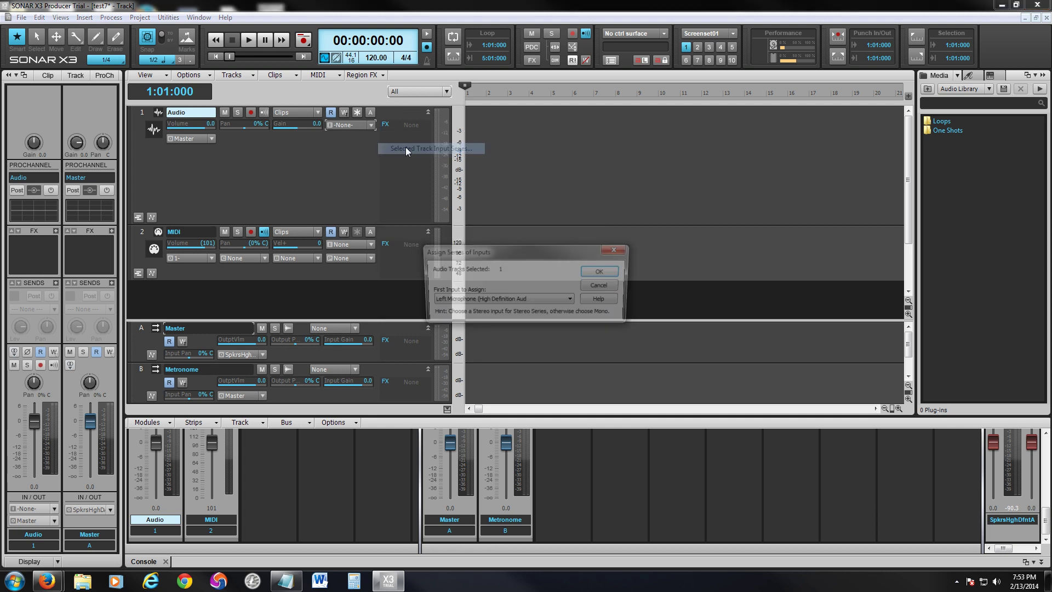
pyautogui.moveTo(519, 261); pyautogui.dragTo(332, 170)
pyautogui.click(380, 210)
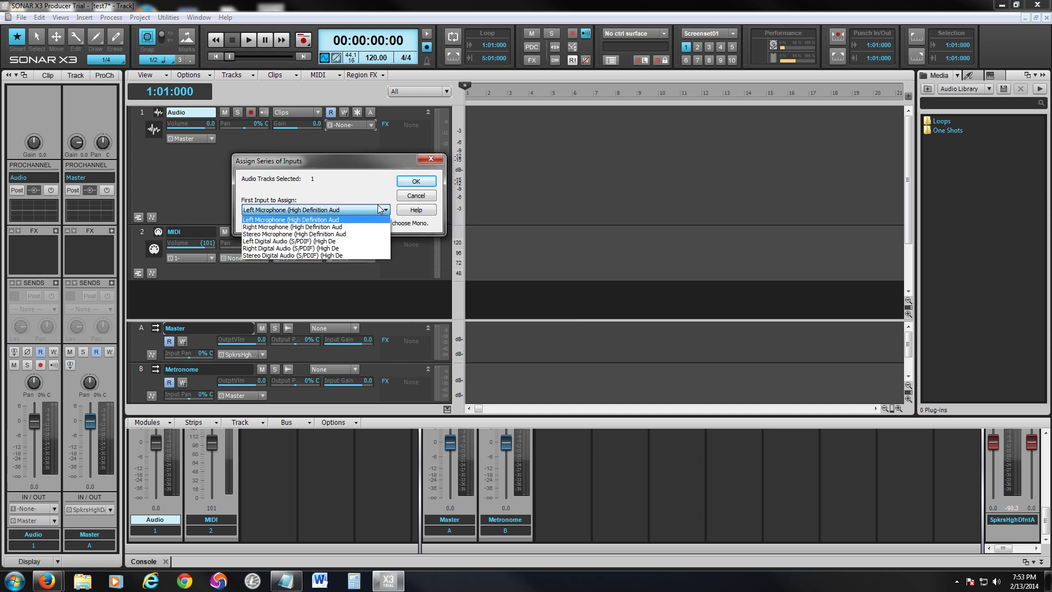
pyautogui.click(270, 223)
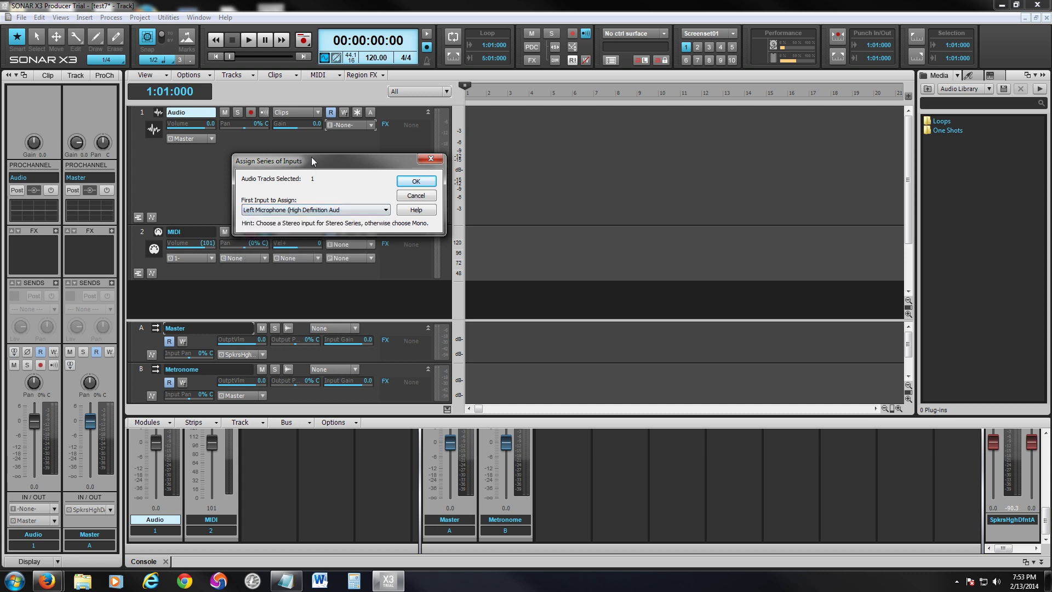
pyautogui.moveTo(311, 156); pyautogui.dragTo(300, 158)
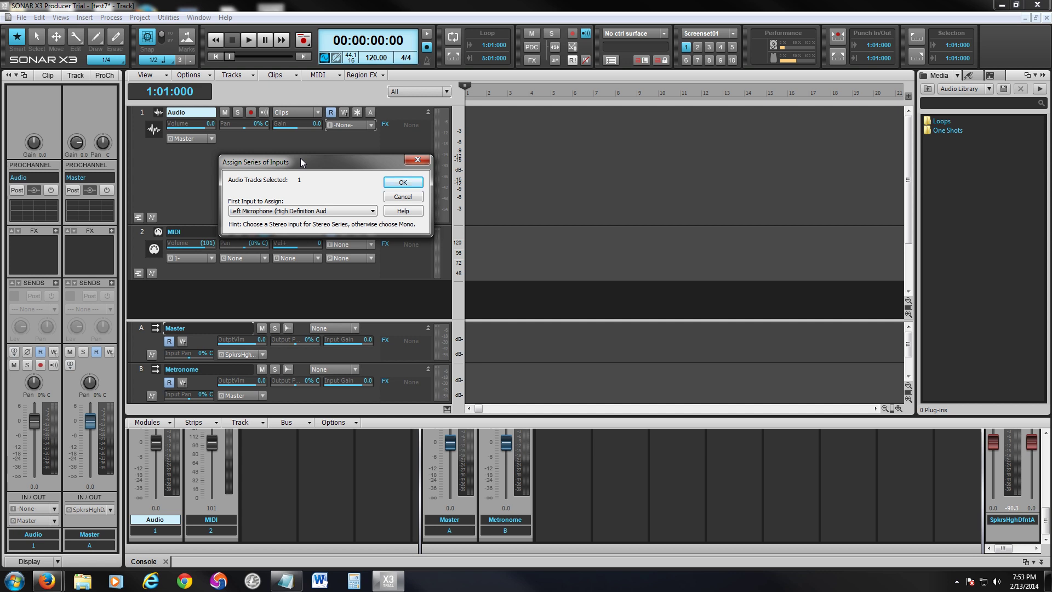
pyautogui.click(318, 212)
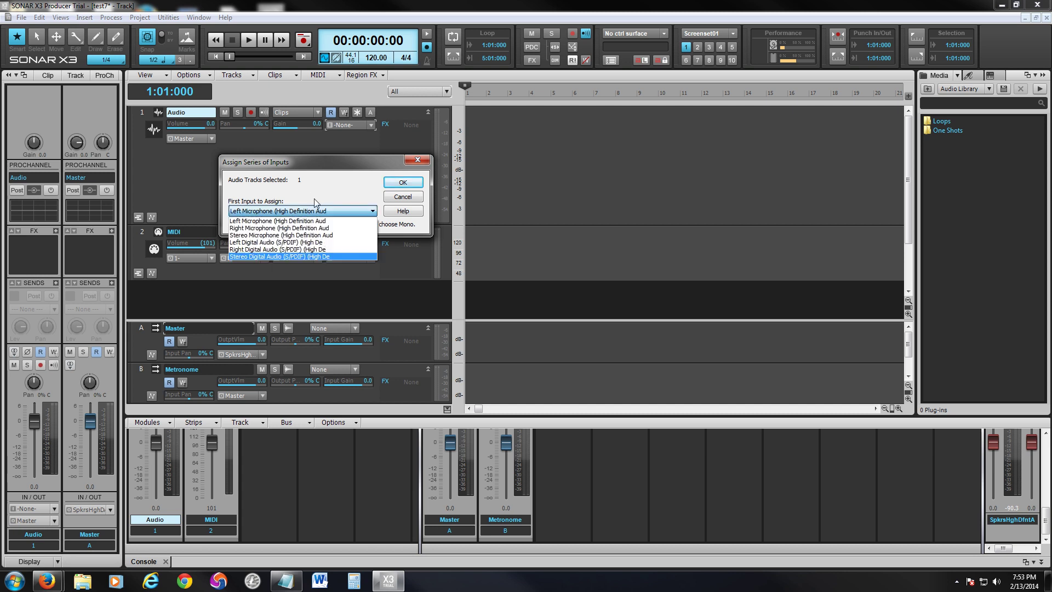
pyautogui.click(324, 186)
# Confirm Left Microphone (High Definition Audio) as the Audio track's input.
pyautogui.moveTo(330, 162); pyautogui.dragTo(341, 172)
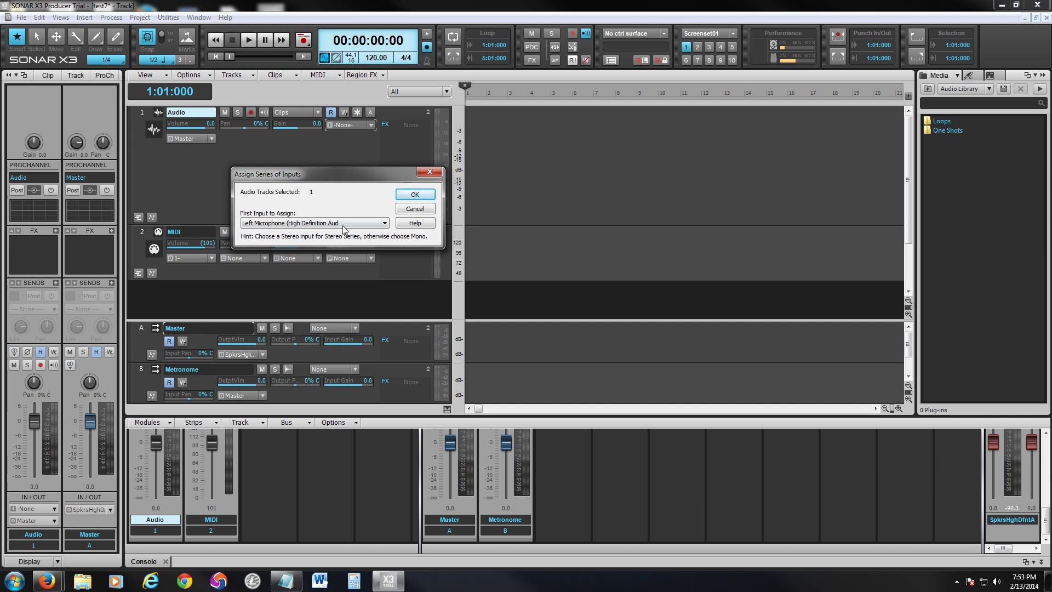
pyautogui.click(344, 224)
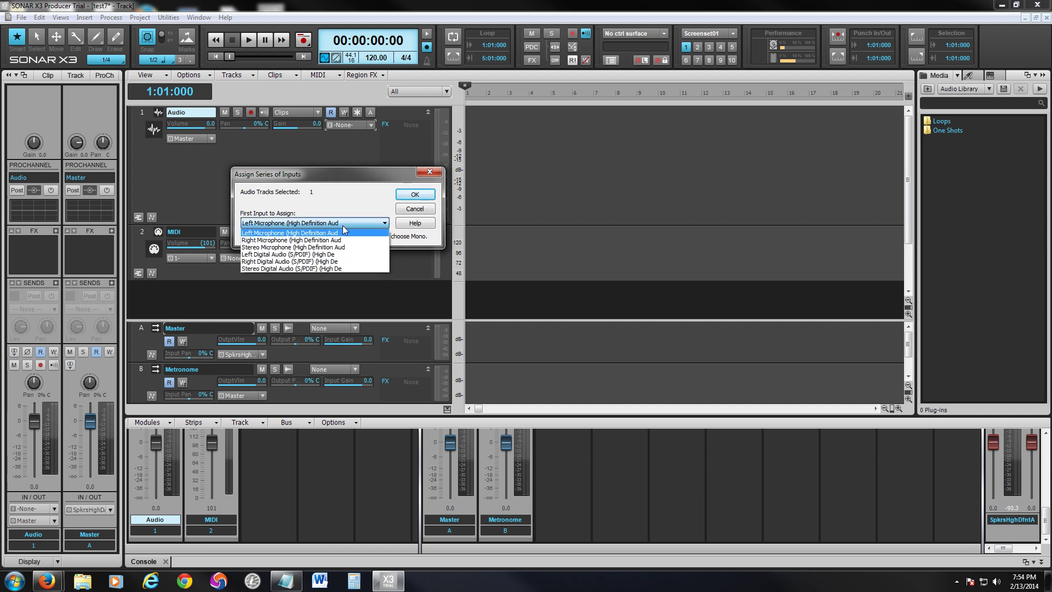
pyautogui.click(288, 234)
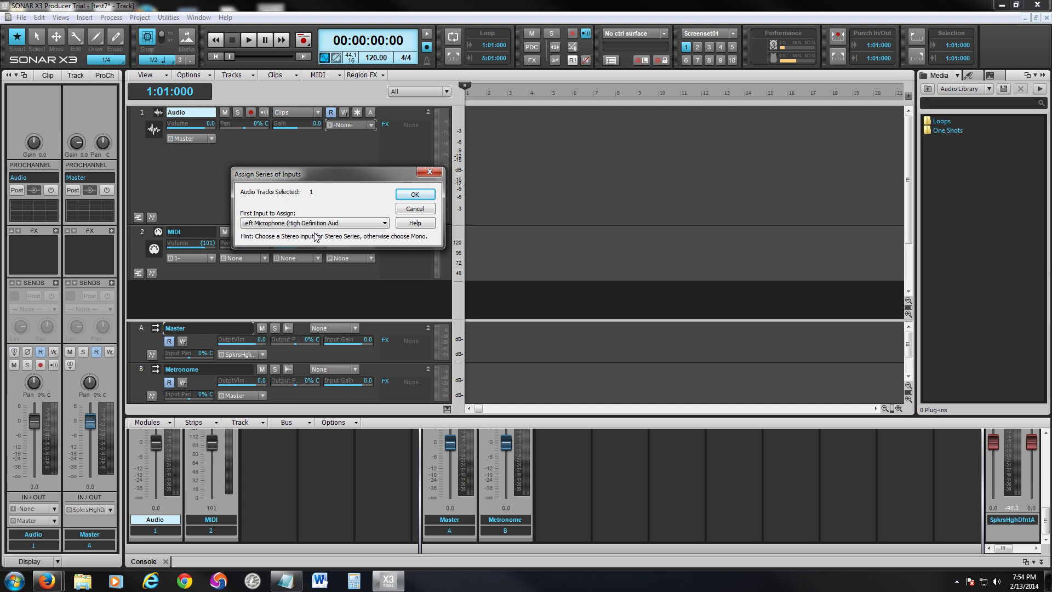
pyautogui.click(318, 223)
pyautogui.click(267, 235)
pyautogui.click(415, 194)
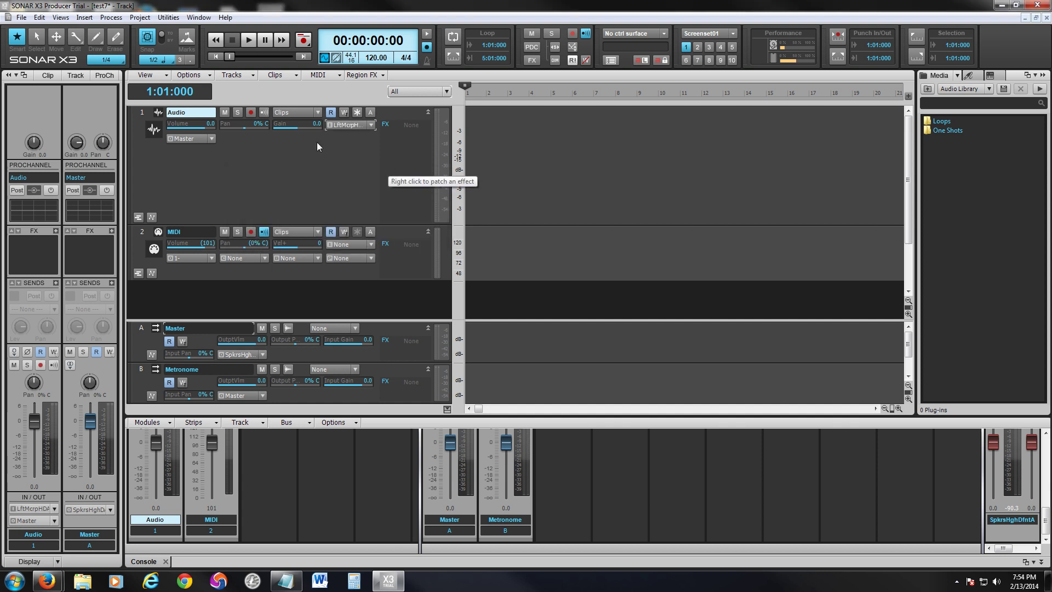
# Route the Audio track's output to Speakers (High Definition Audio) instead of Master.
pyautogui.click(211, 139)
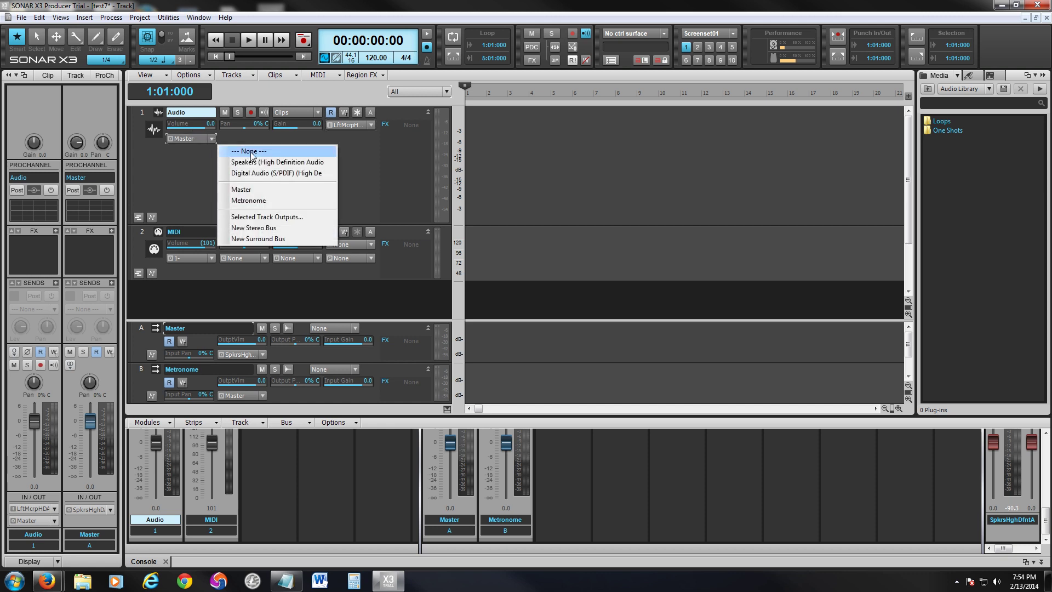
pyautogui.click(259, 217)
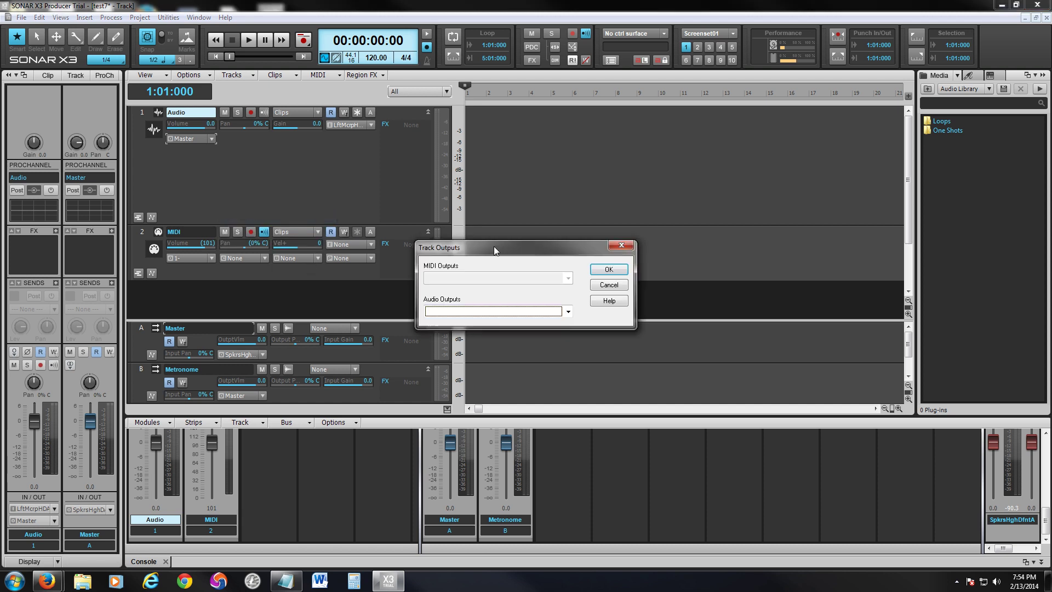
pyautogui.moveTo(495, 245); pyautogui.dragTo(380, 225)
pyautogui.click(450, 289)
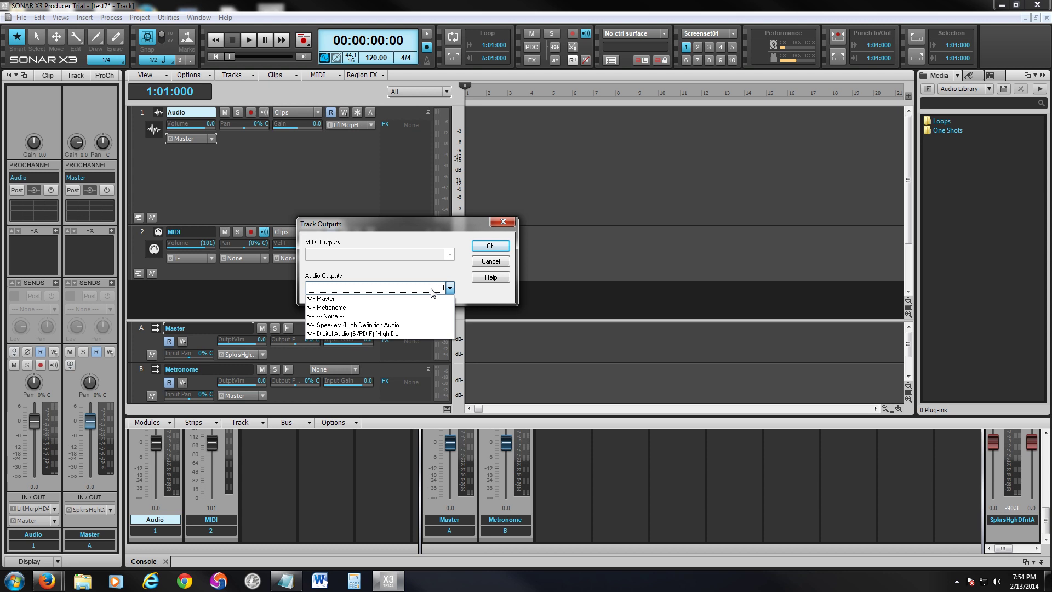
pyautogui.click(343, 325)
pyautogui.click(490, 245)
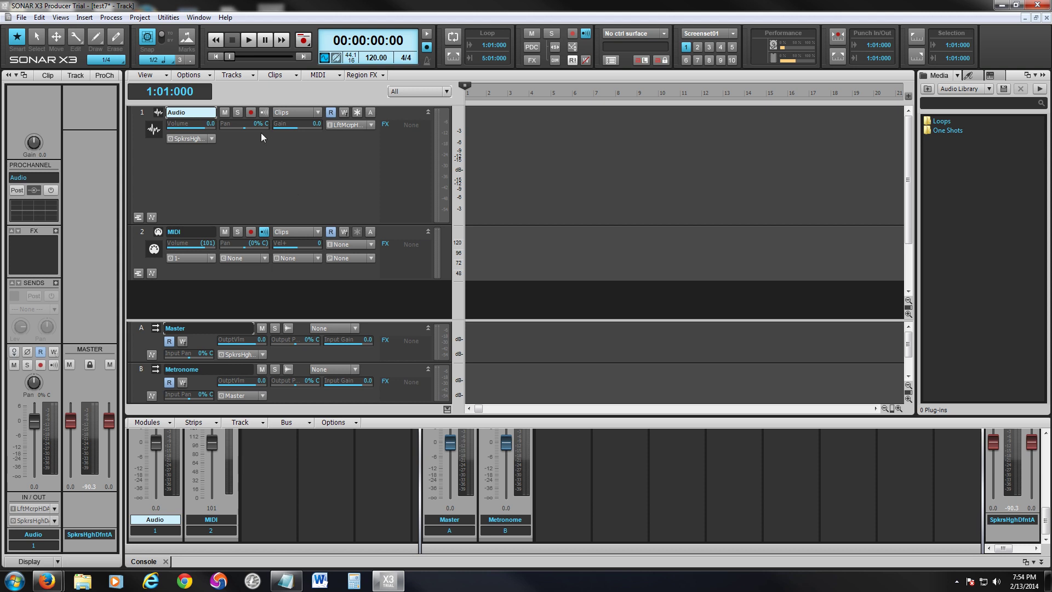
# Insert a new audio track, Track 3, below the MIDI track.
pyautogui.click(265, 255)
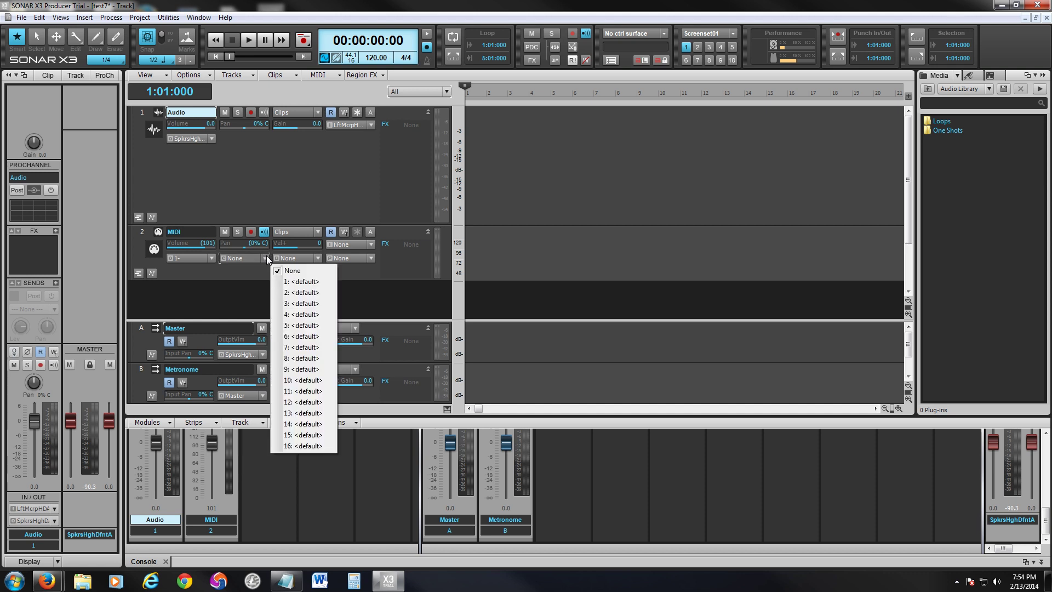
pyautogui.click(300, 170)
pyautogui.rightClick(228, 294)
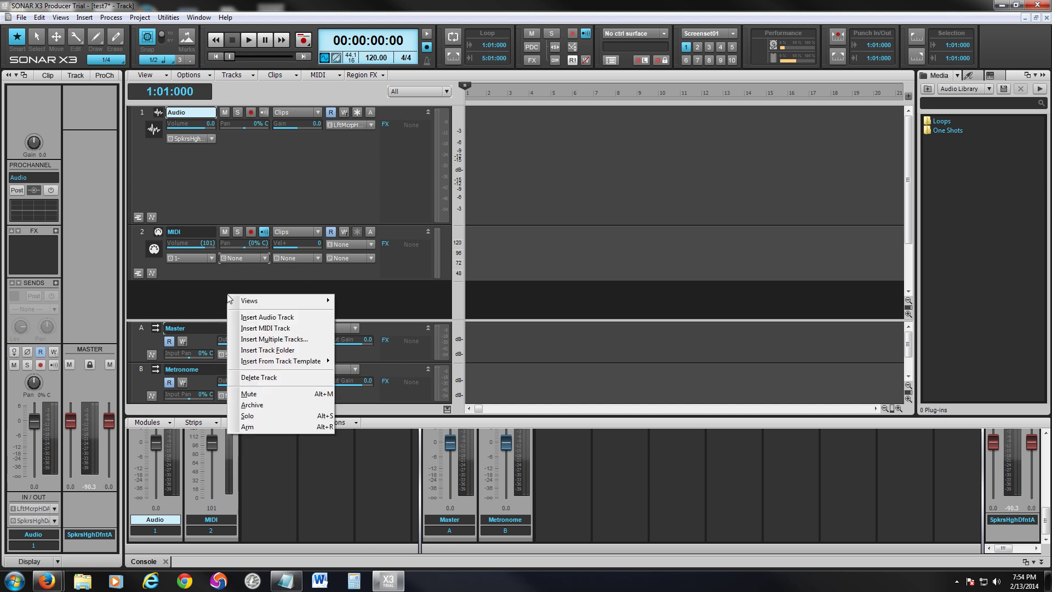
pyautogui.click(145, 105)
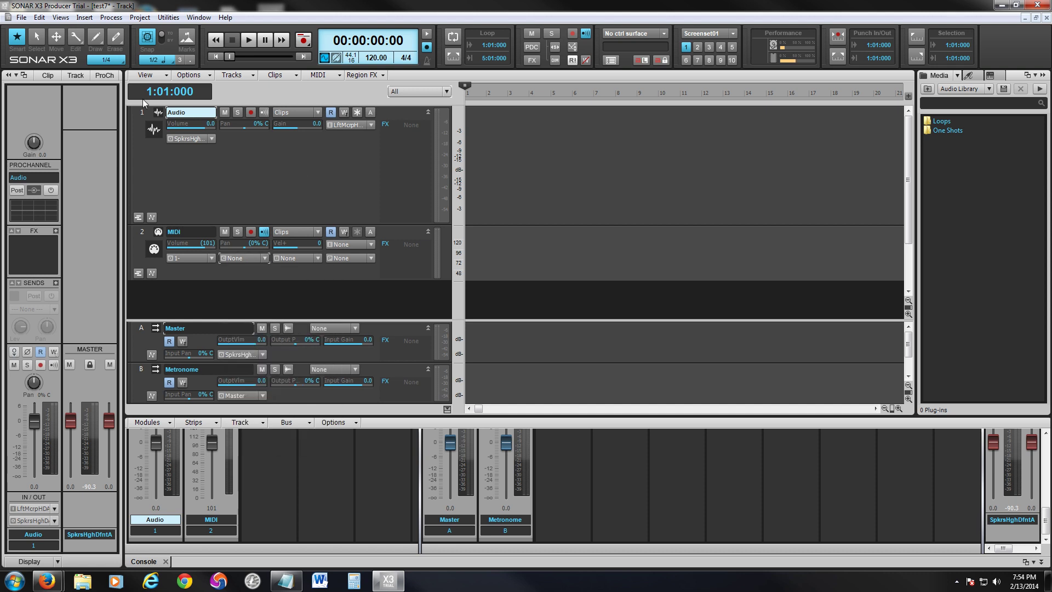
pyautogui.click(45, 21)
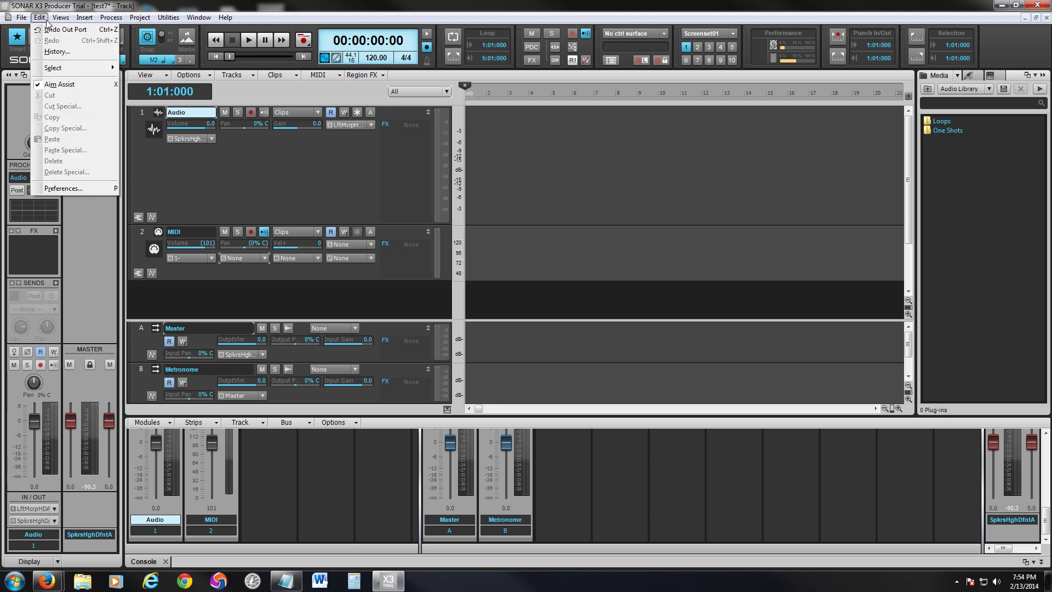
pyautogui.moveTo(85, 17)
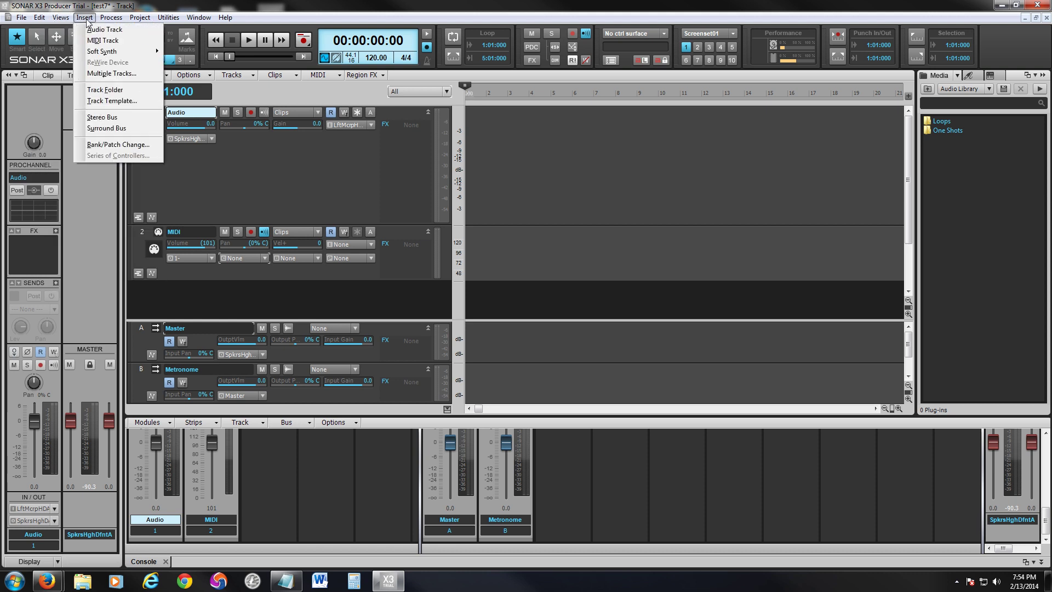
pyautogui.click(114, 32)
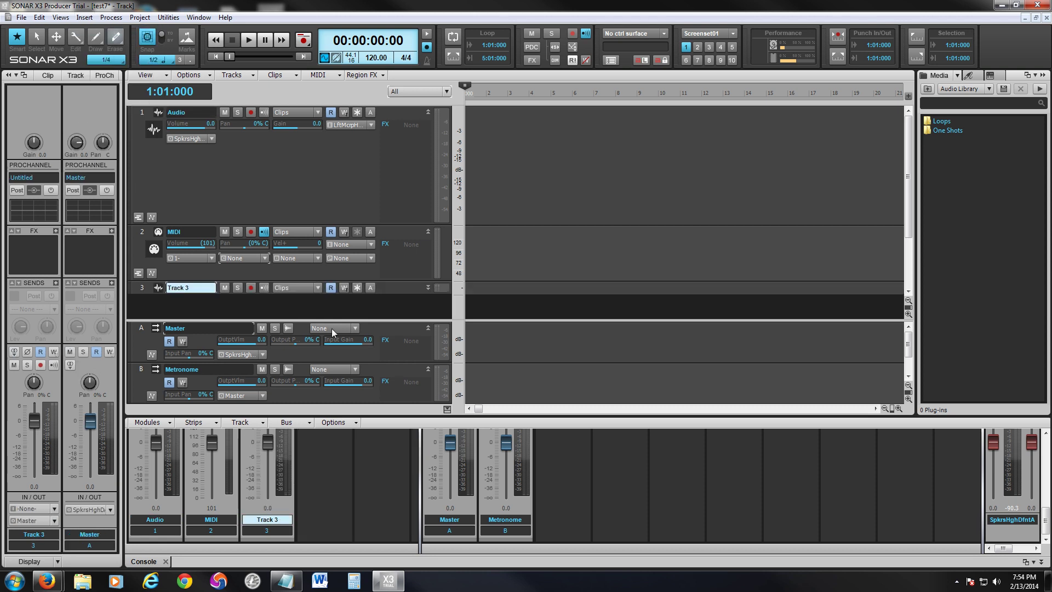
pyautogui.click(431, 380)
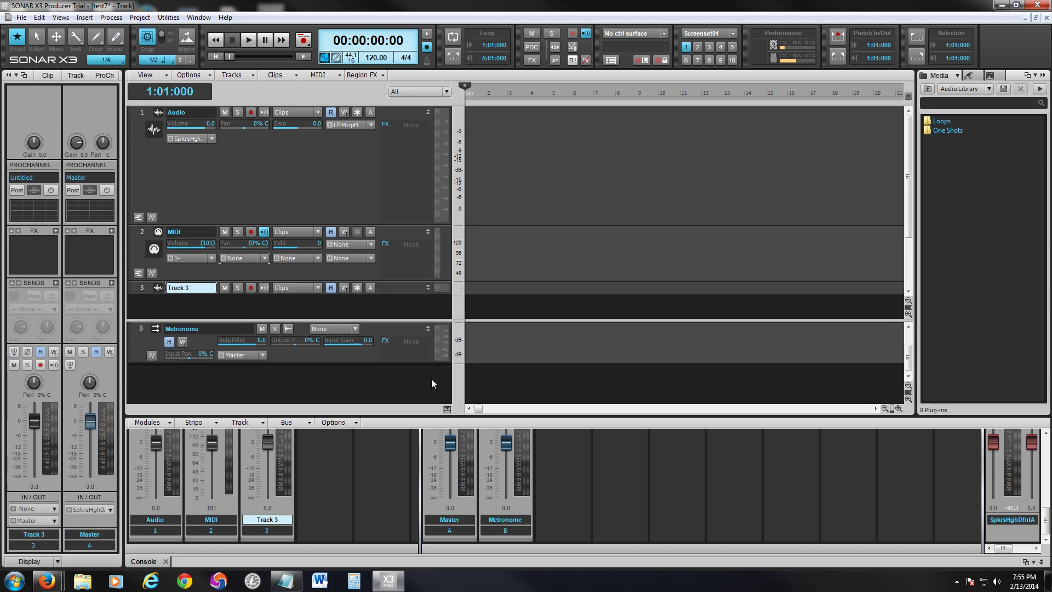
pyautogui.click(432, 380)
pyautogui.click(84, 17)
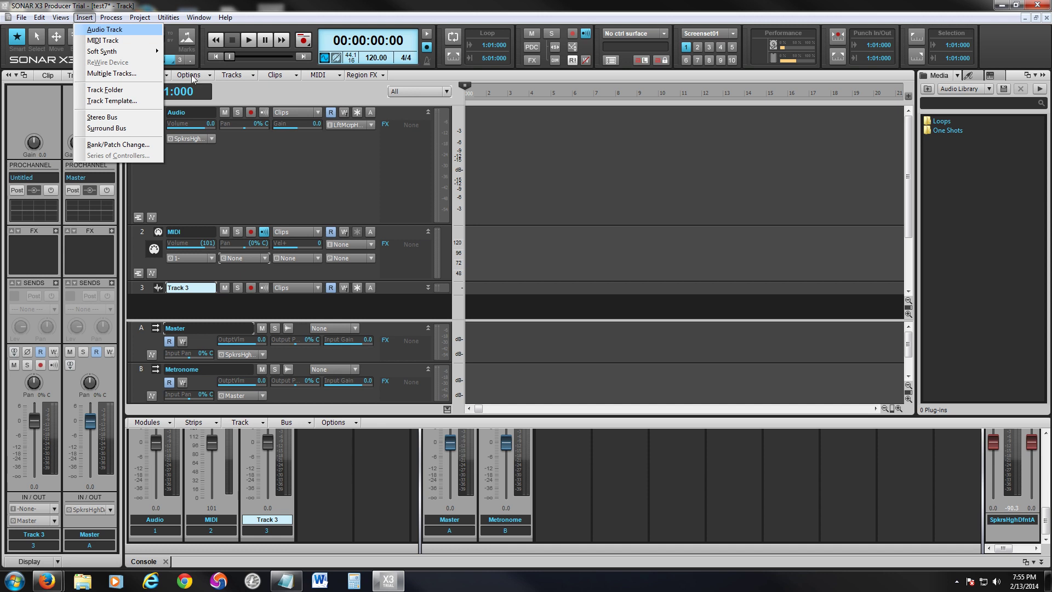
pyautogui.click(327, 162)
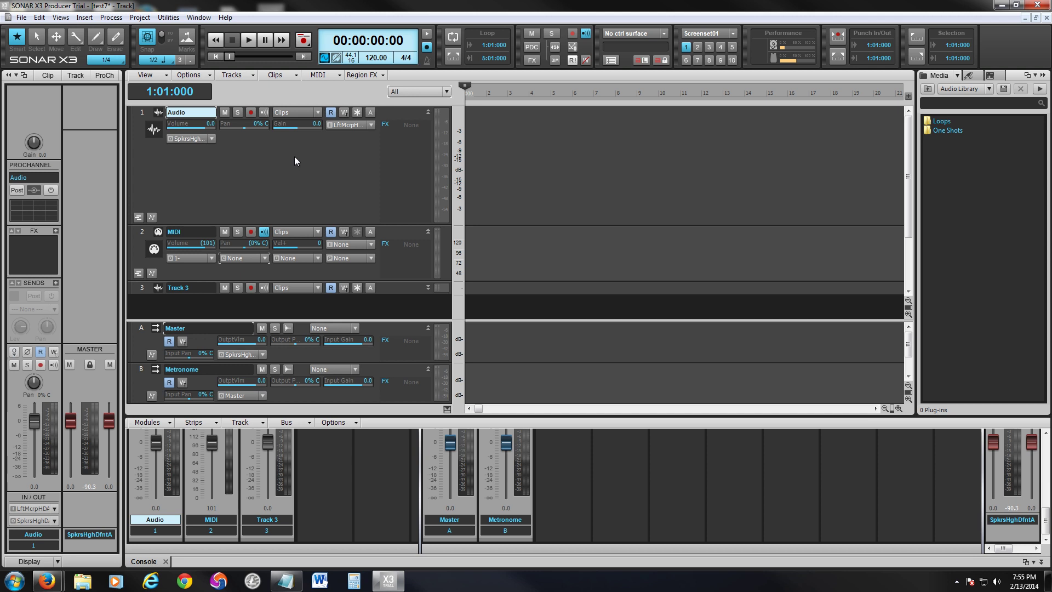
# Arm the Audio track for recording, toggling the MIDI track's arm on and back off.
pyautogui.click(251, 113)
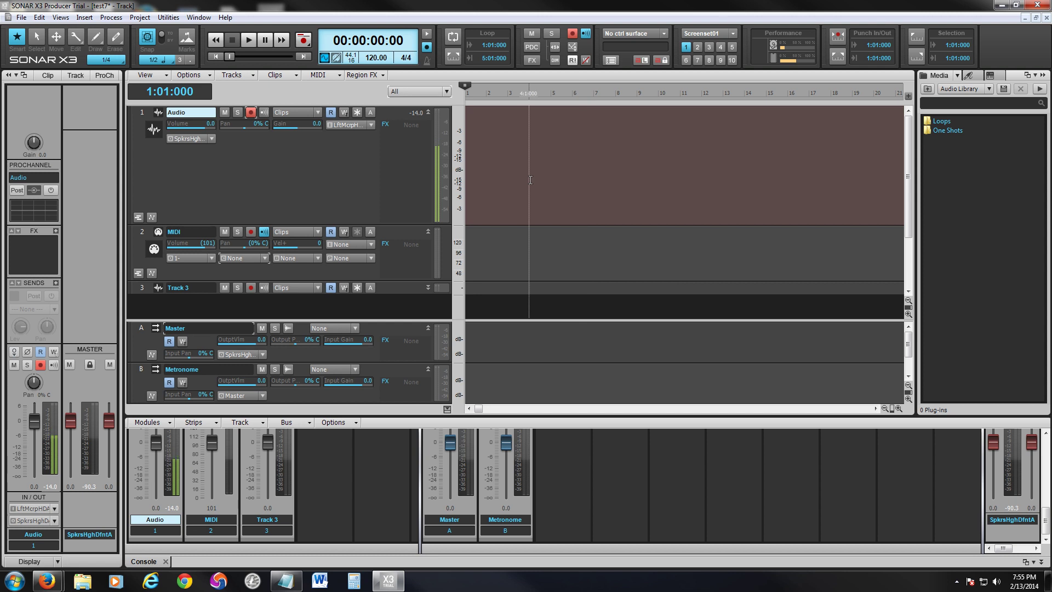
pyautogui.click(251, 232)
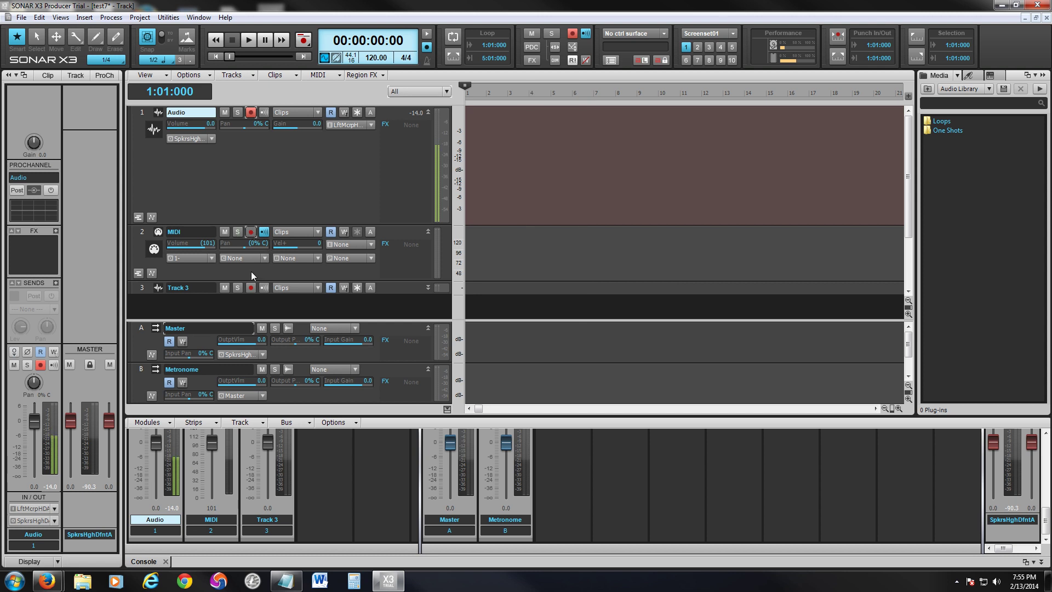
pyautogui.click(251, 232)
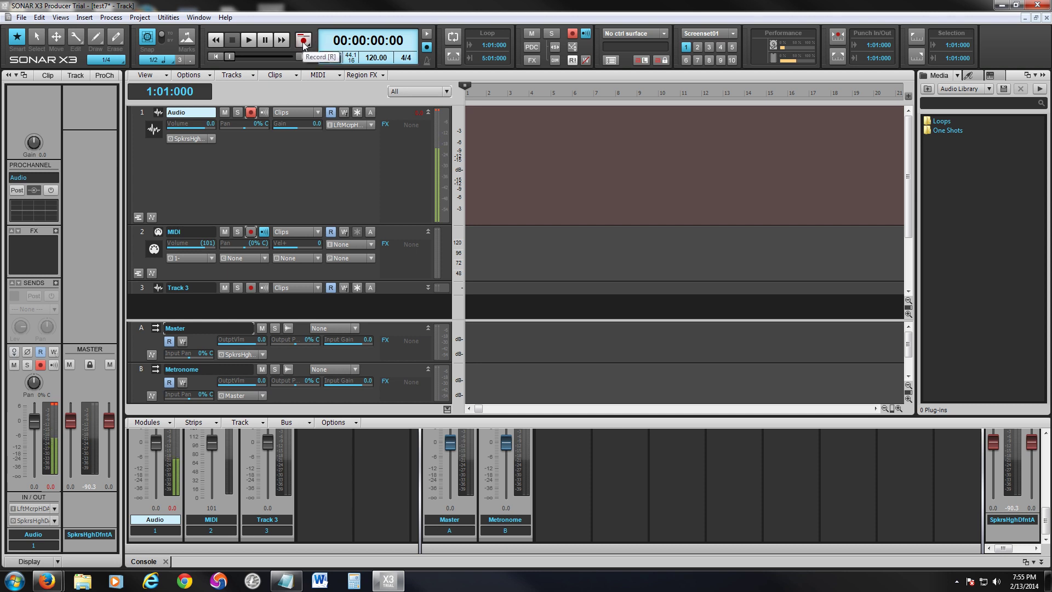
# Record a roughly 19-second voice clip, Record 1, on the Audio track.
pyautogui.click(304, 43)
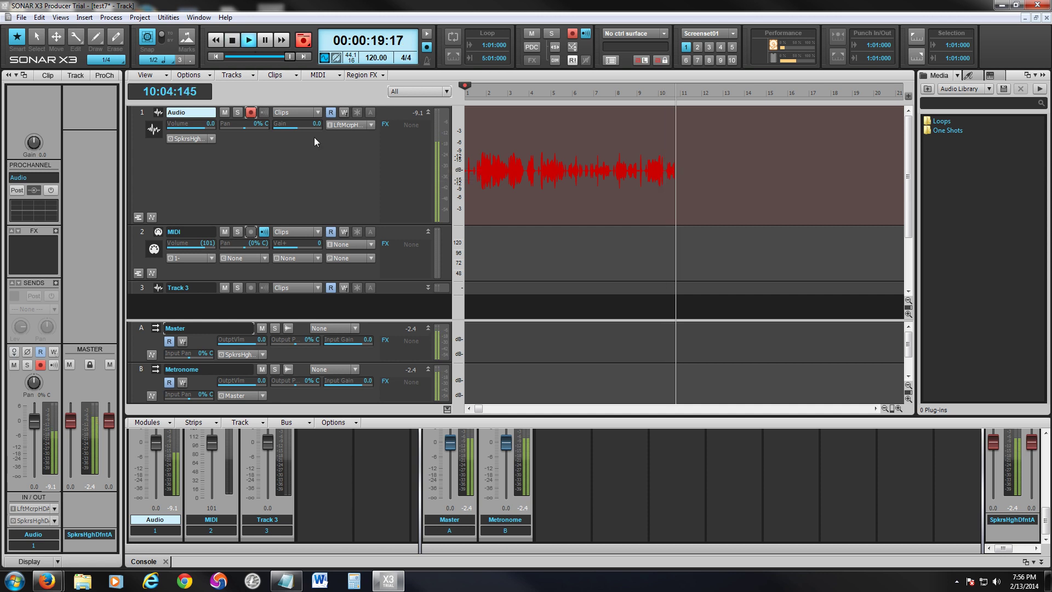
pyautogui.press('space')
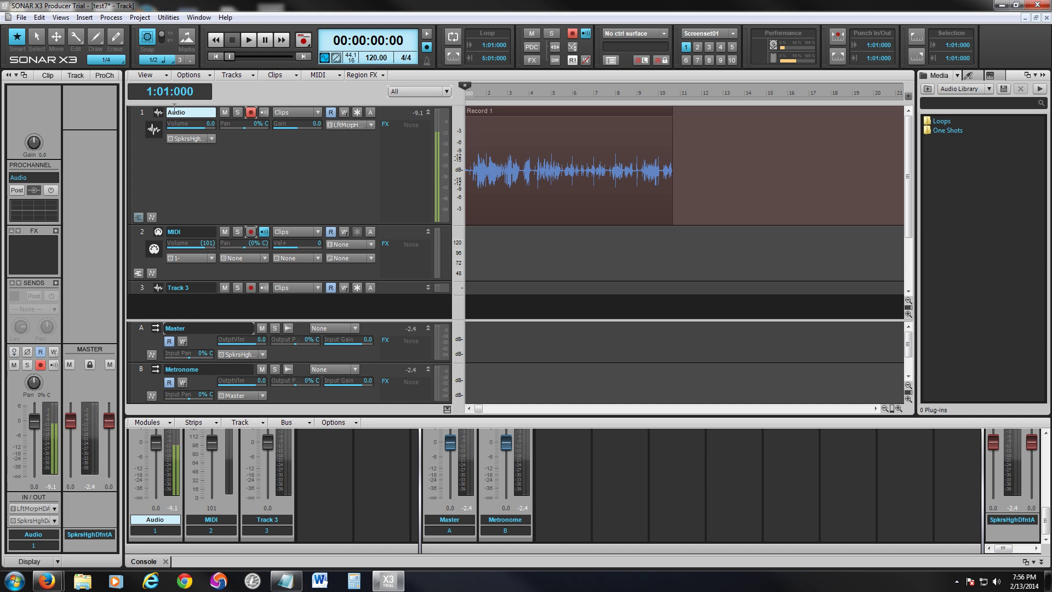
# Set metronome record count-in to 0, disable the click while recording, then start recording.
pyautogui.click(39, 18)
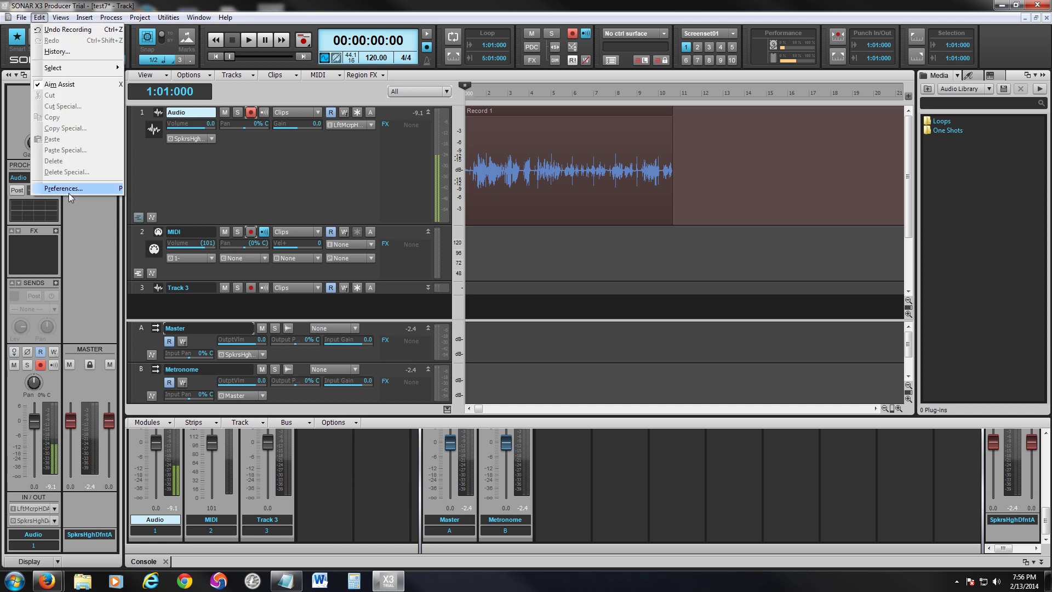
pyautogui.click(68, 193)
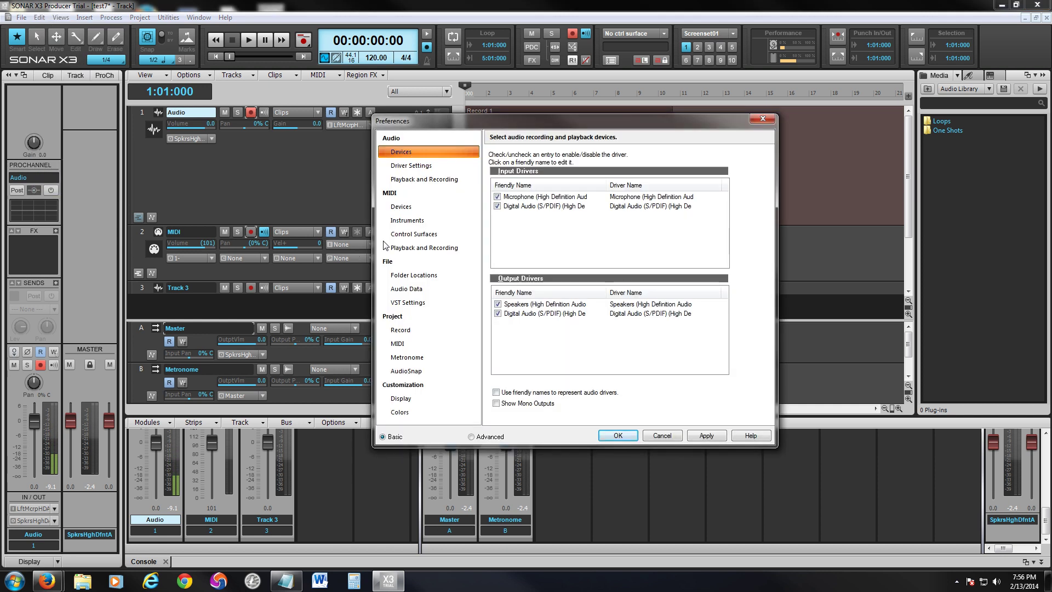
pyautogui.click(406, 360)
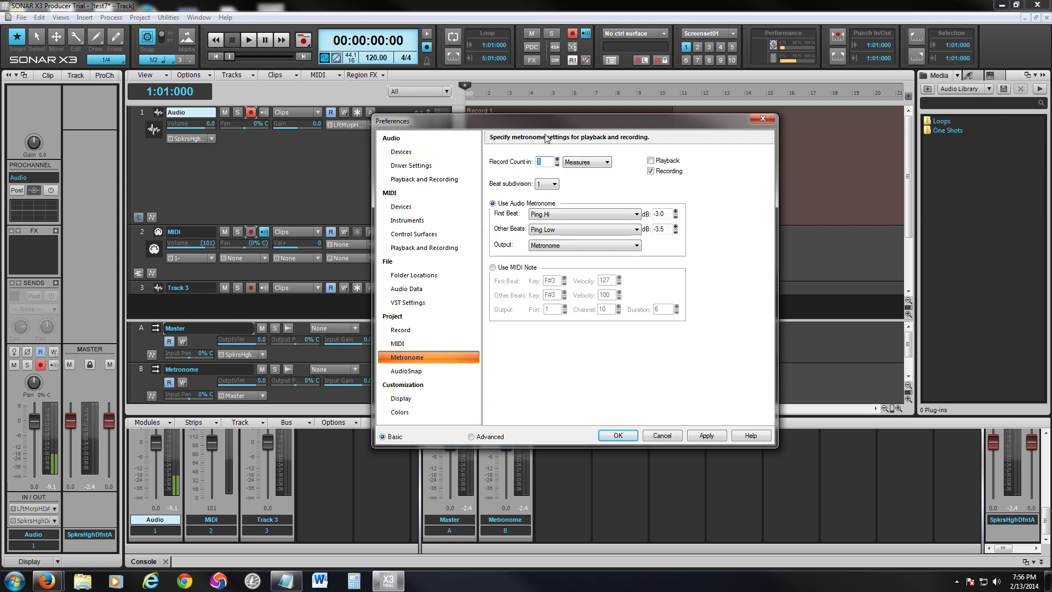
pyautogui.moveTo(543, 125); pyautogui.dragTo(525, 126)
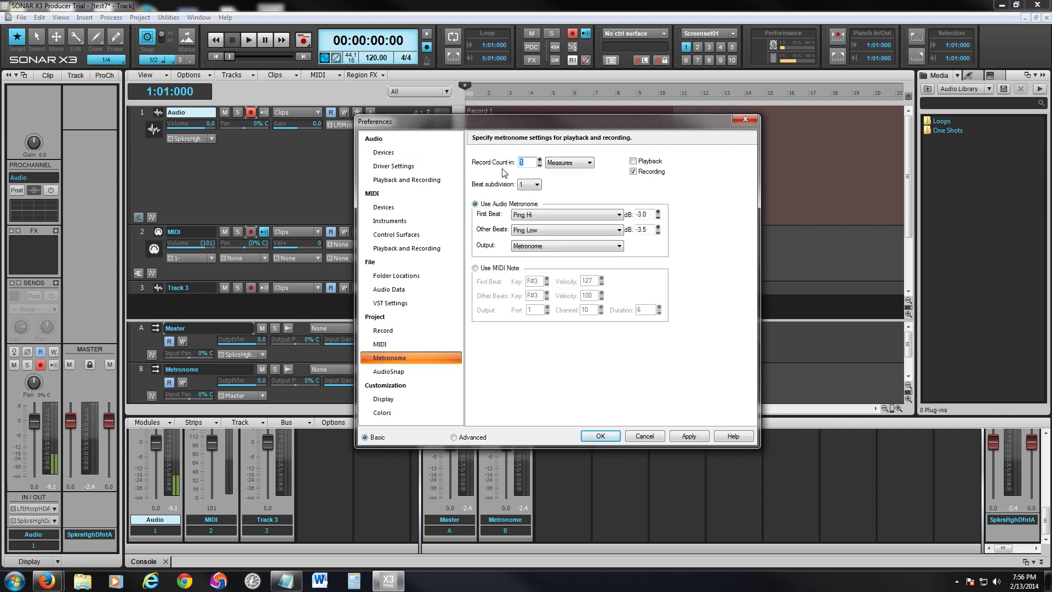
pyautogui.click(539, 164)
pyautogui.click(633, 172)
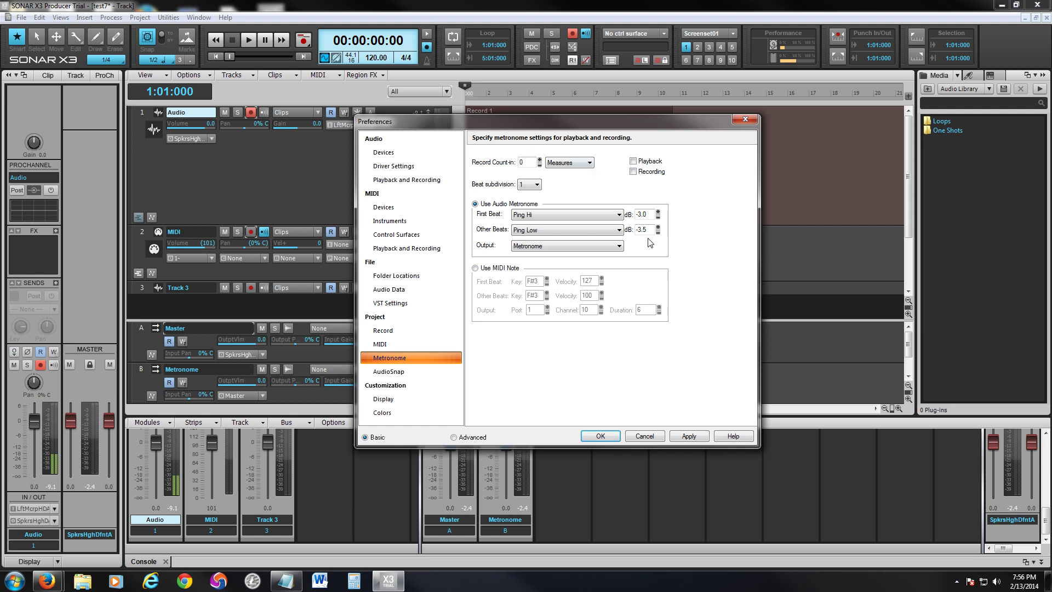
pyautogui.click(689, 436)
pyautogui.click(619, 436)
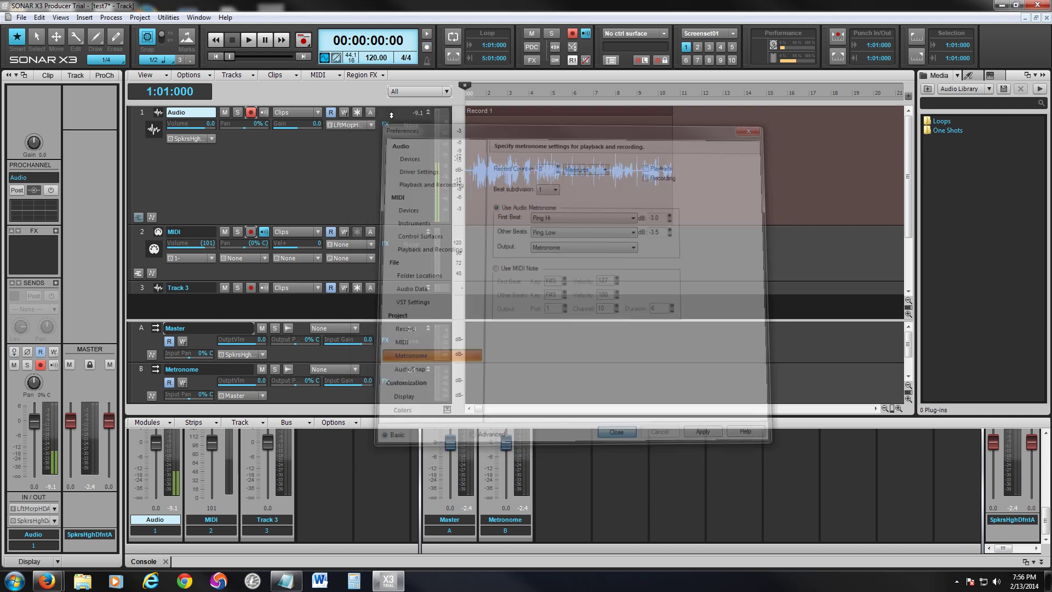
pyautogui.click(307, 42)
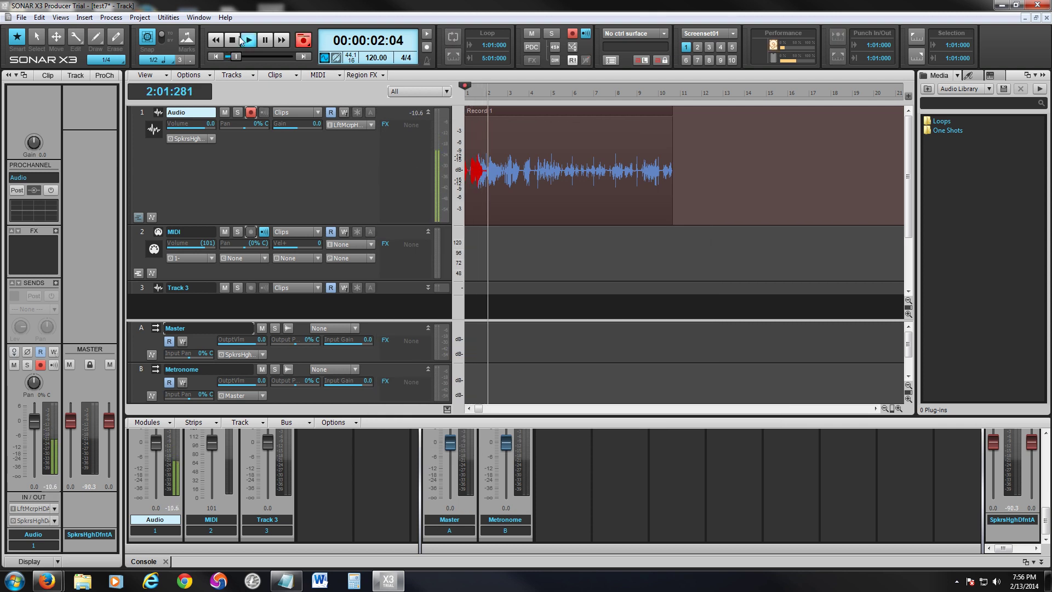
# Stop recording, delete the Record 1 take, and record a new voice take, Record 3, of about 21 seconds.
pyautogui.press('space')
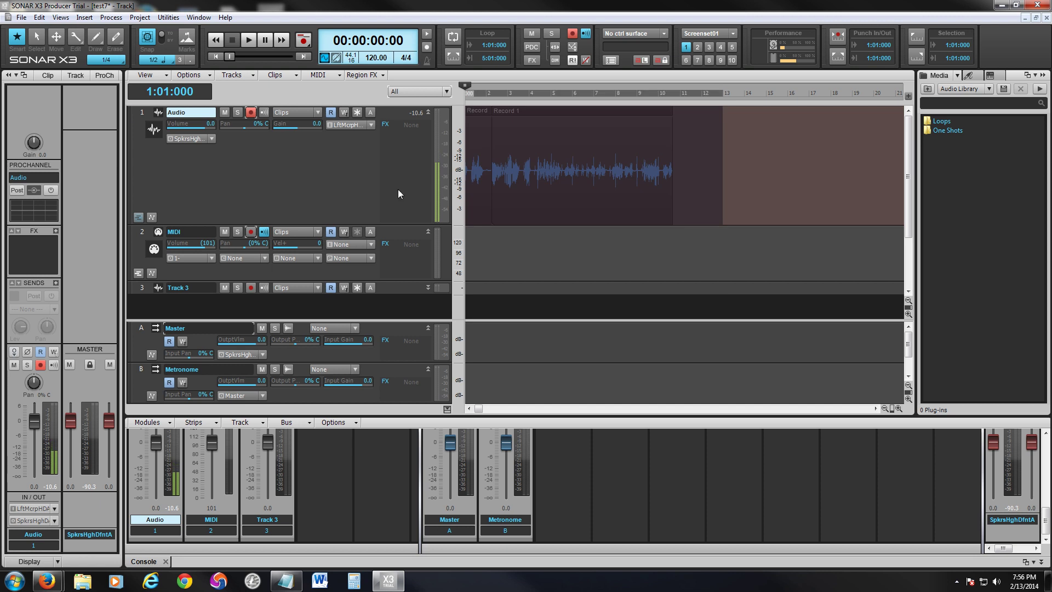
pyautogui.click(398, 189)
pyautogui.press('Delete')
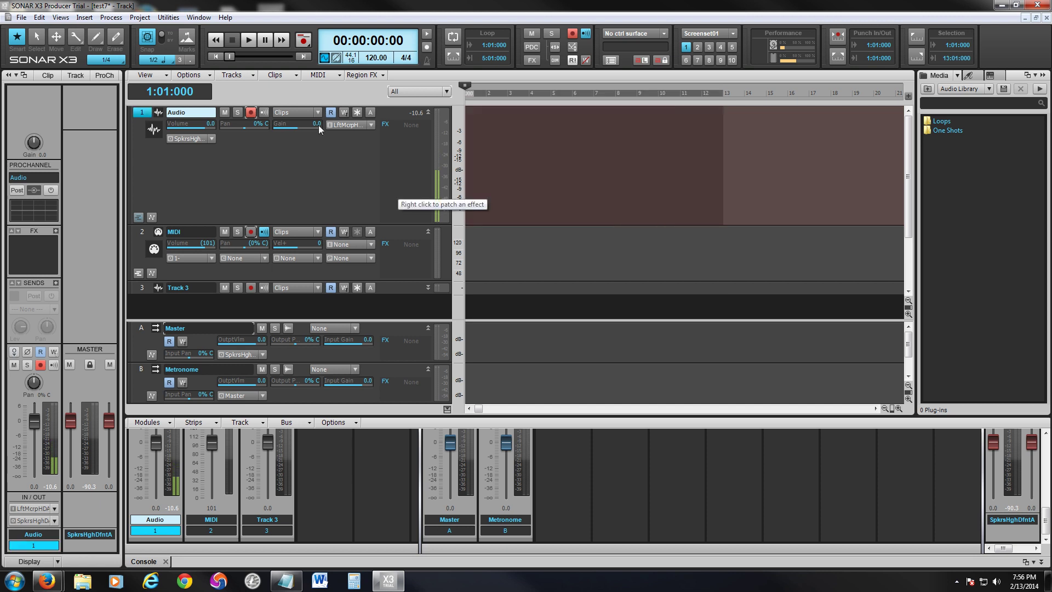
pyautogui.click(304, 42)
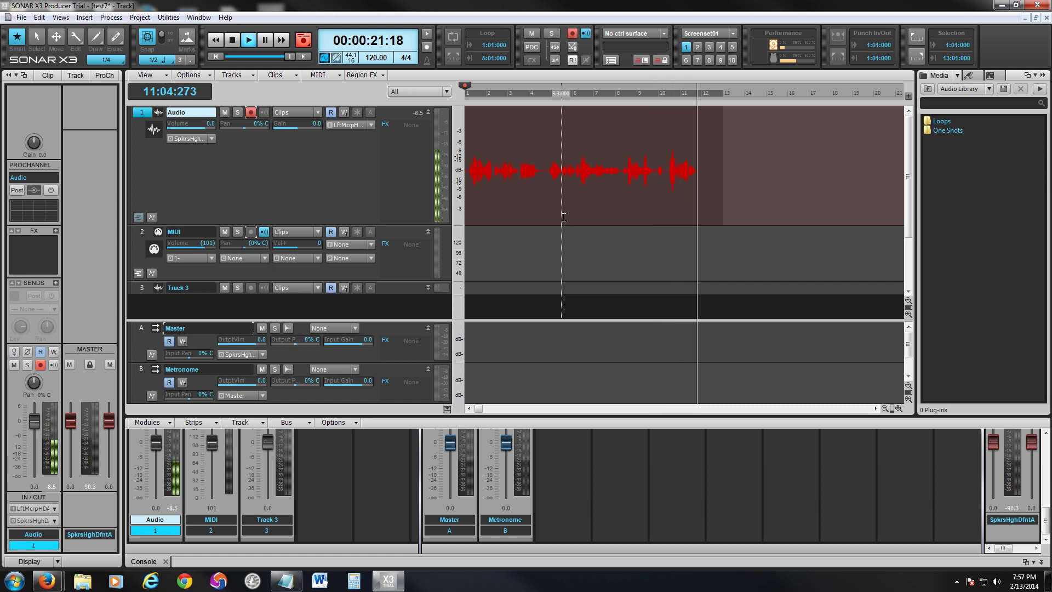
pyautogui.press('space')
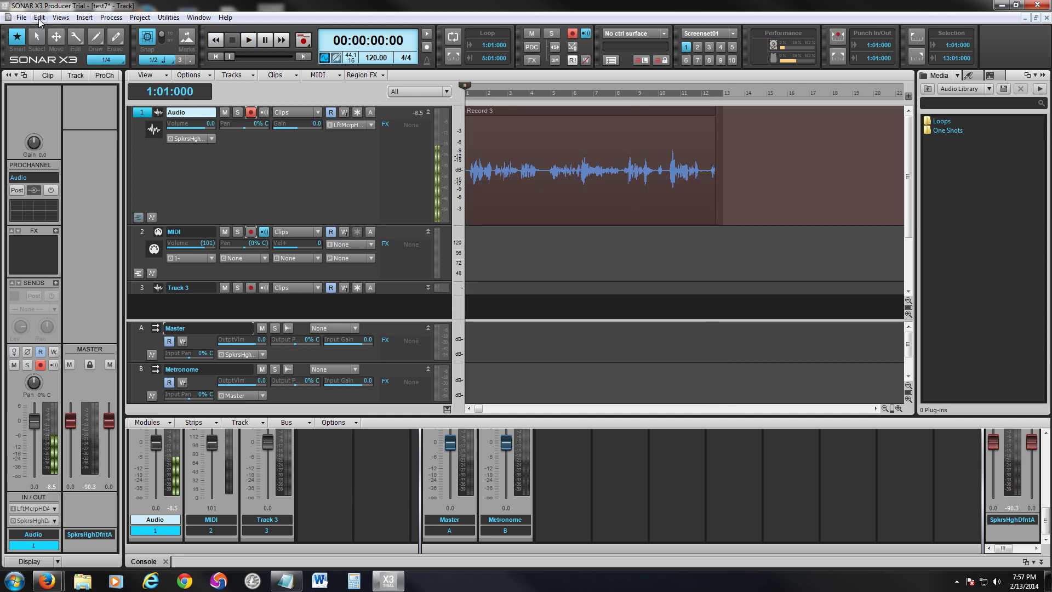
# Open the audio import dialog and browse to Desktop > Music > Favorite Music.
pyautogui.click(40, 18)
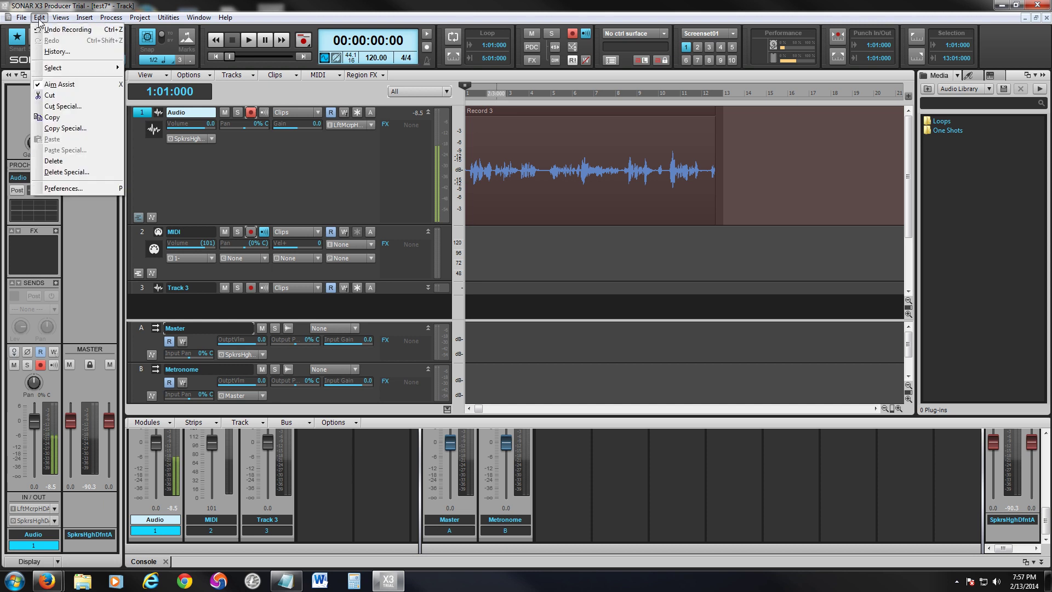
pyautogui.moveTo(26, 22)
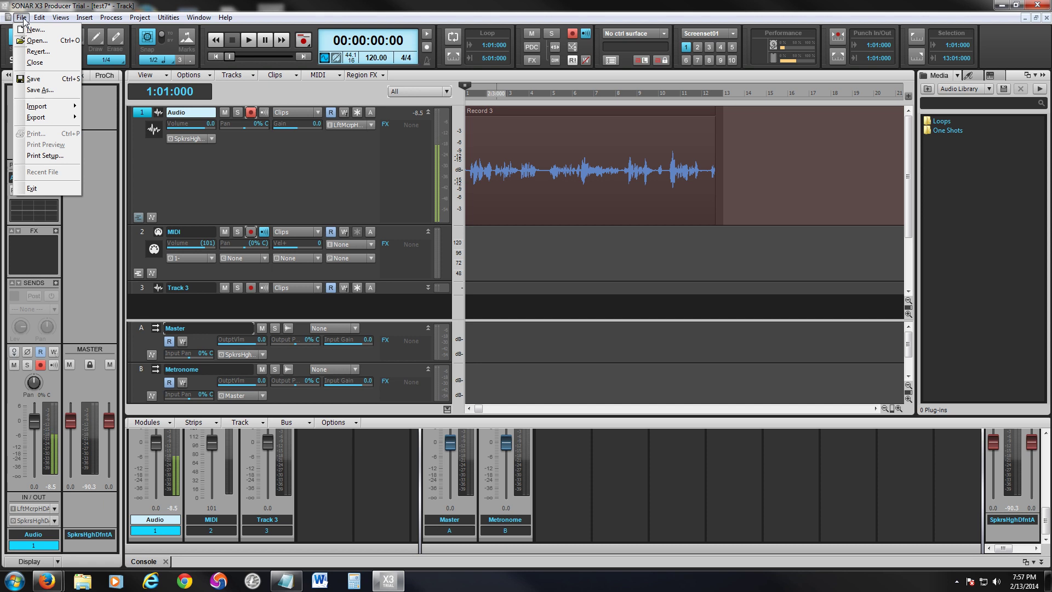
pyautogui.moveTo(46, 110)
pyautogui.click(102, 107)
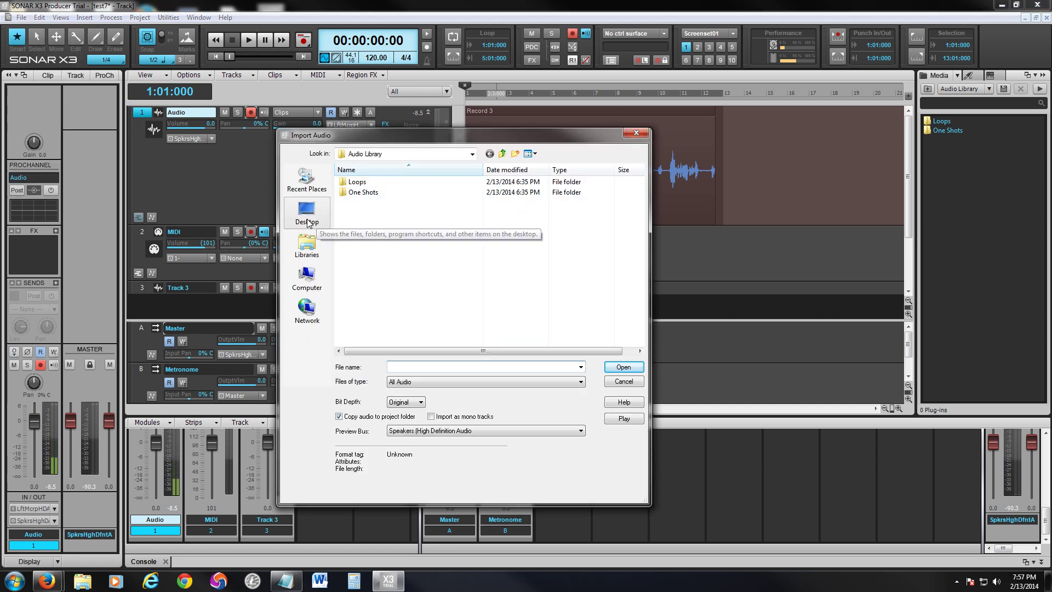
pyautogui.click(323, 225)
pyautogui.doubleClick(485, 259)
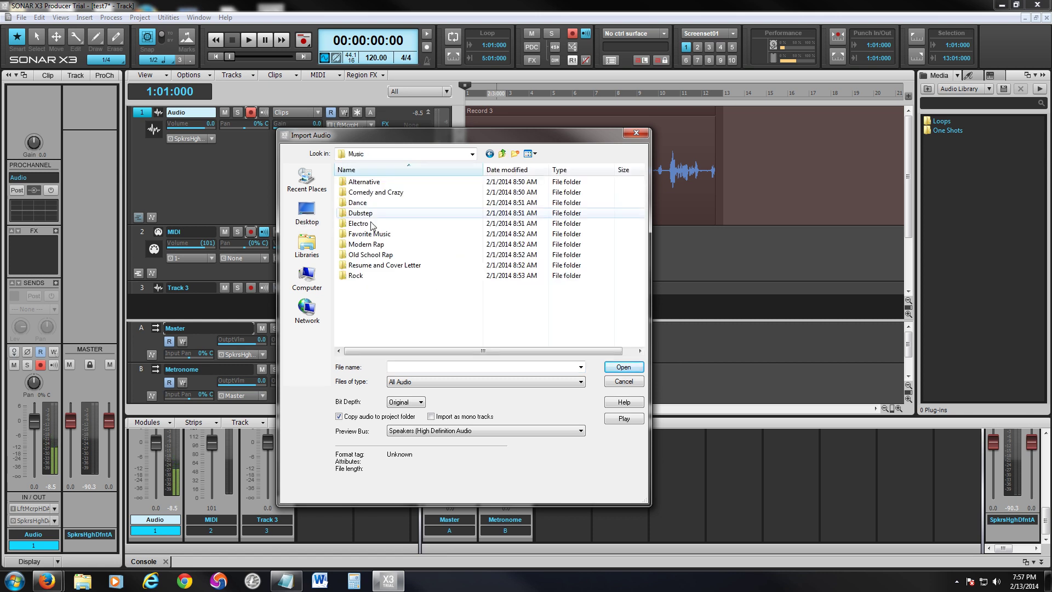
pyautogui.doubleClick(488, 236)
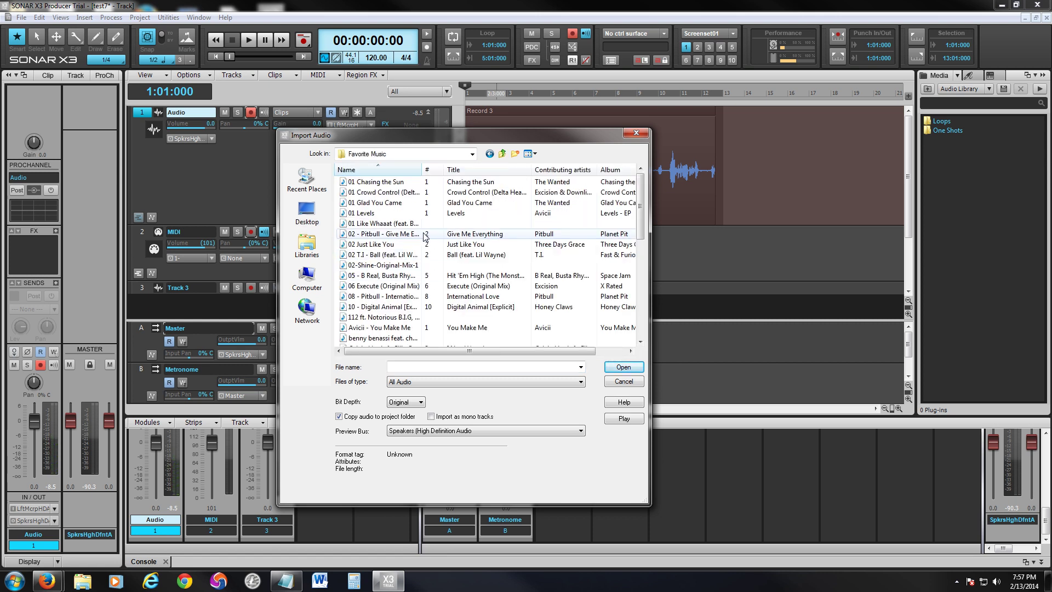
# Import the 'Steerner & Tjernberg ft. Brenton Mattheus - Zyzz' MP3 onto the Audio track.
pyautogui.moveTo(424, 167); pyautogui.dragTo(476, 167)
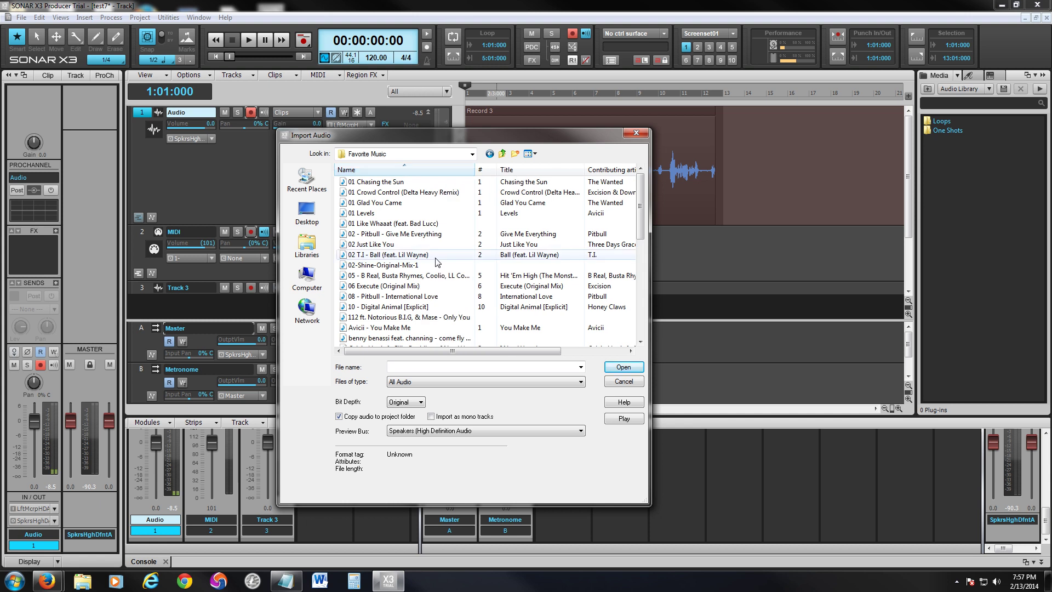
pyautogui.click(415, 255)
pyautogui.scroll(-1, 415, 260)
pyautogui.scroll(-1, 415, 260)
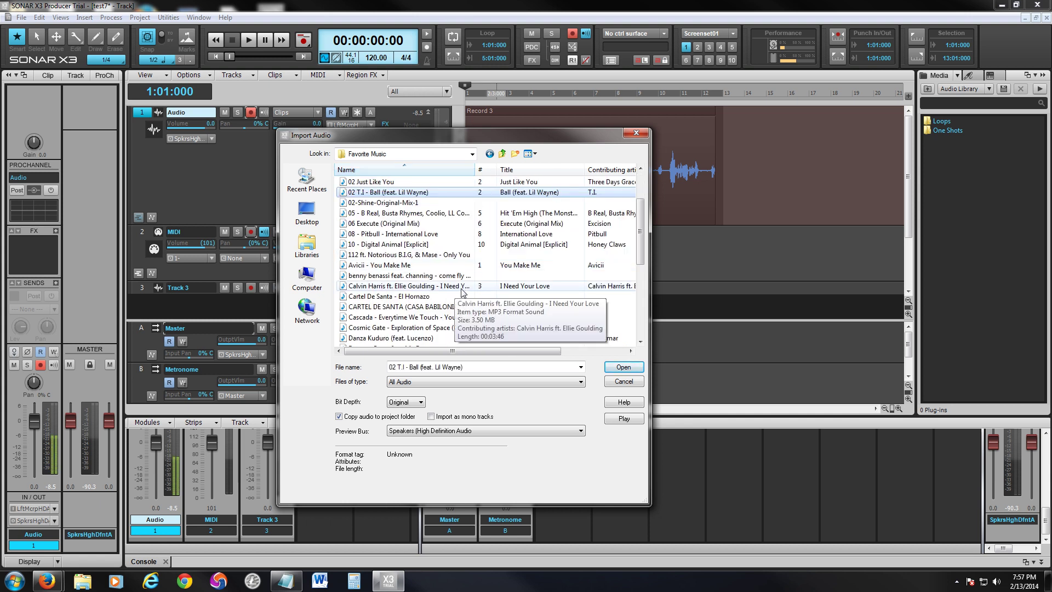
pyautogui.scroll(-1, 461, 292)
pyautogui.scroll(1, 460, 257)
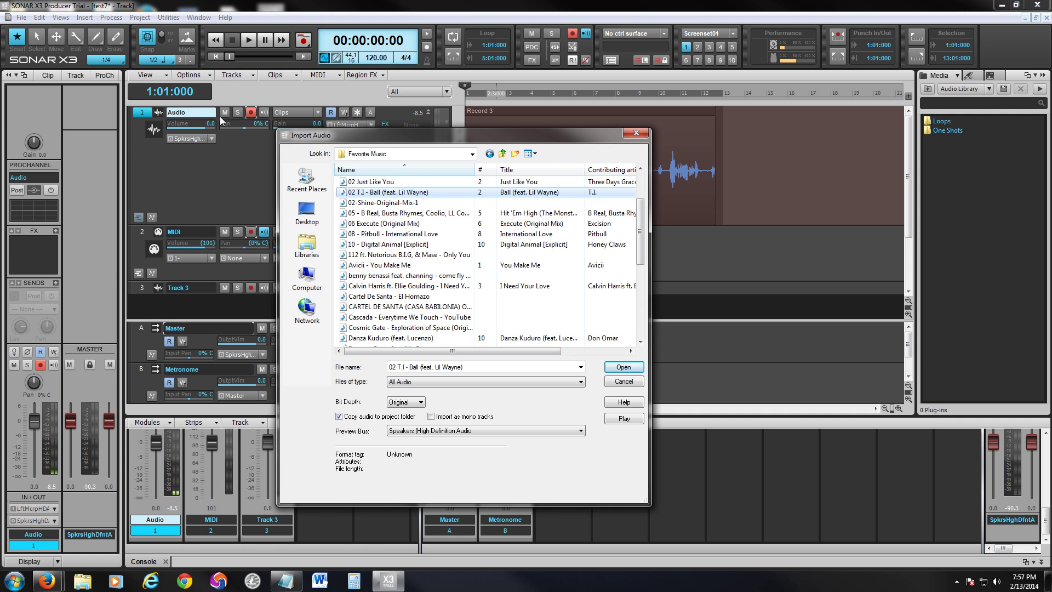
pyautogui.click(410, 317)
pyautogui.scroll(-5, 407, 324)
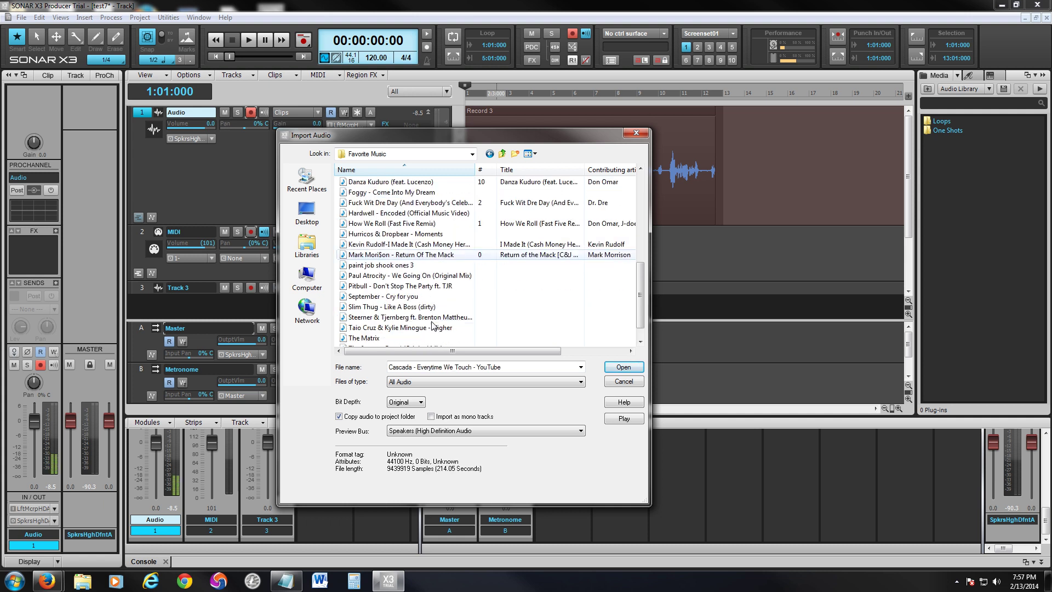
pyautogui.click(405, 318)
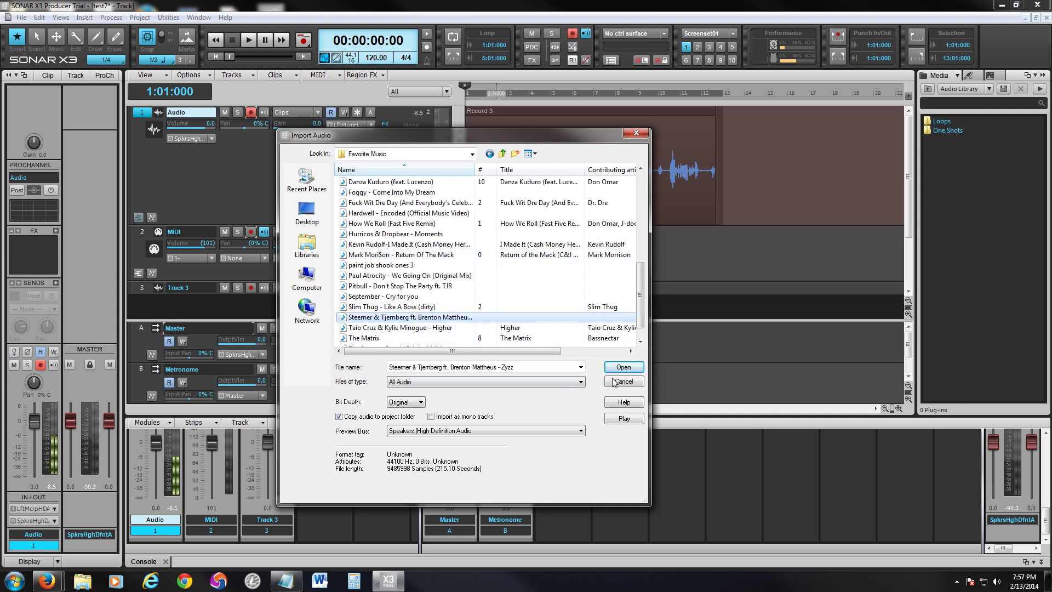
pyautogui.click(623, 367)
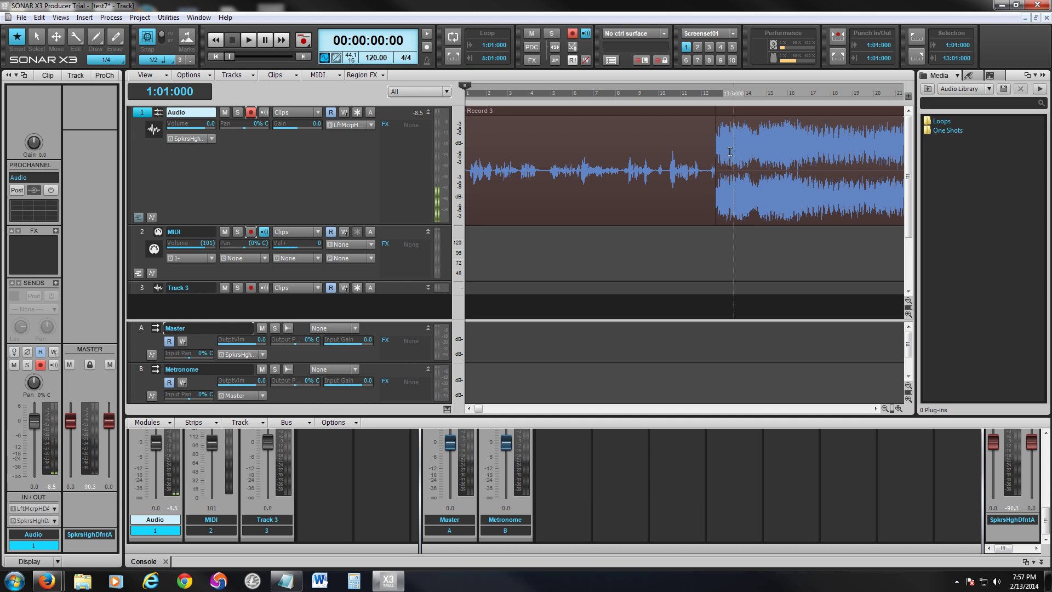
# Select the imported Zyzz song clip and drag it to a new position on the track.
pyautogui.click(766, 112)
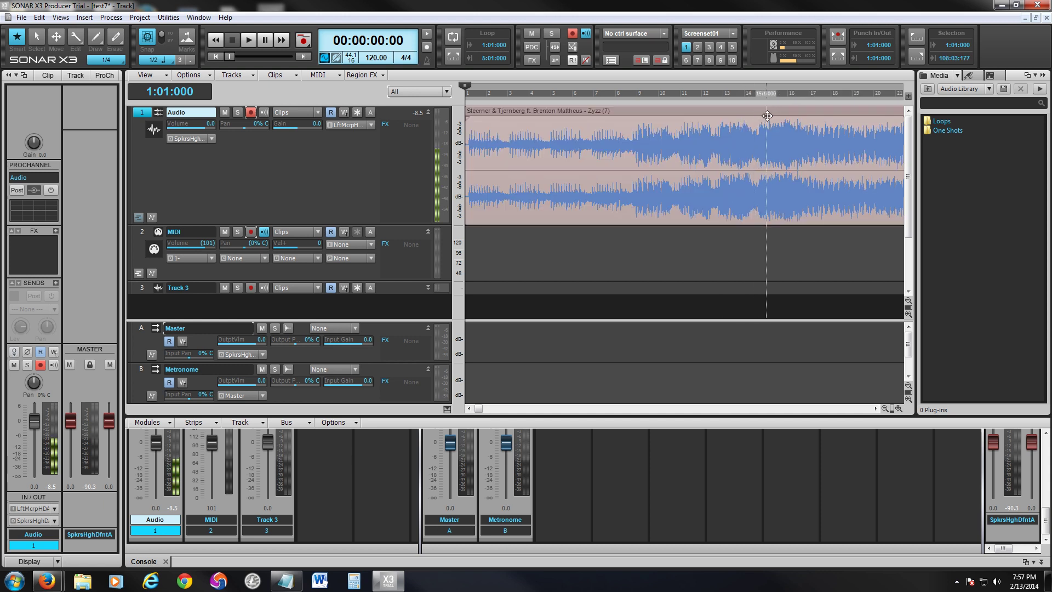
pyautogui.click(754, 130)
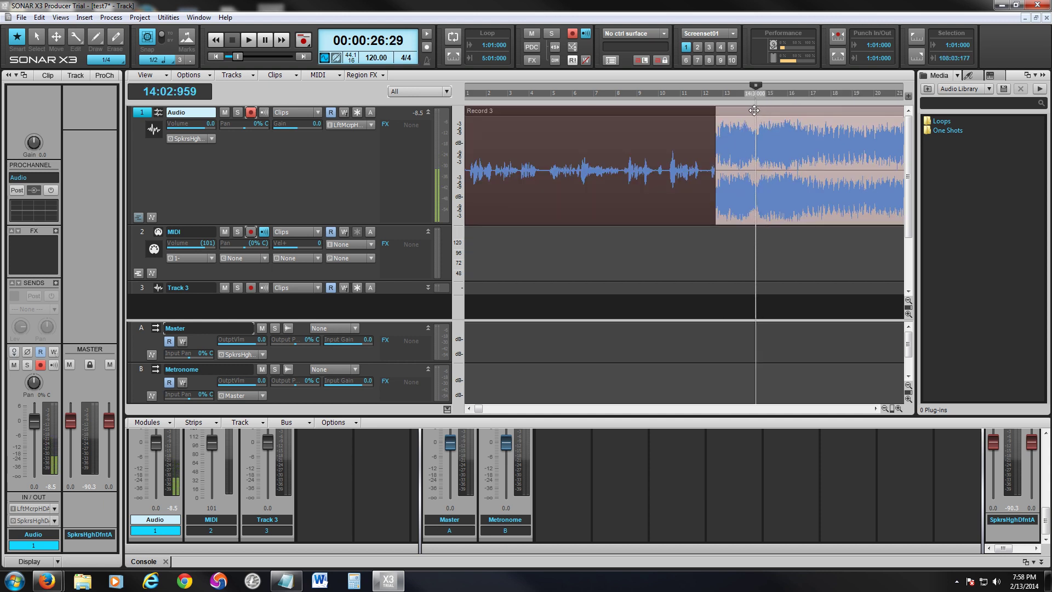
pyautogui.click(755, 111)
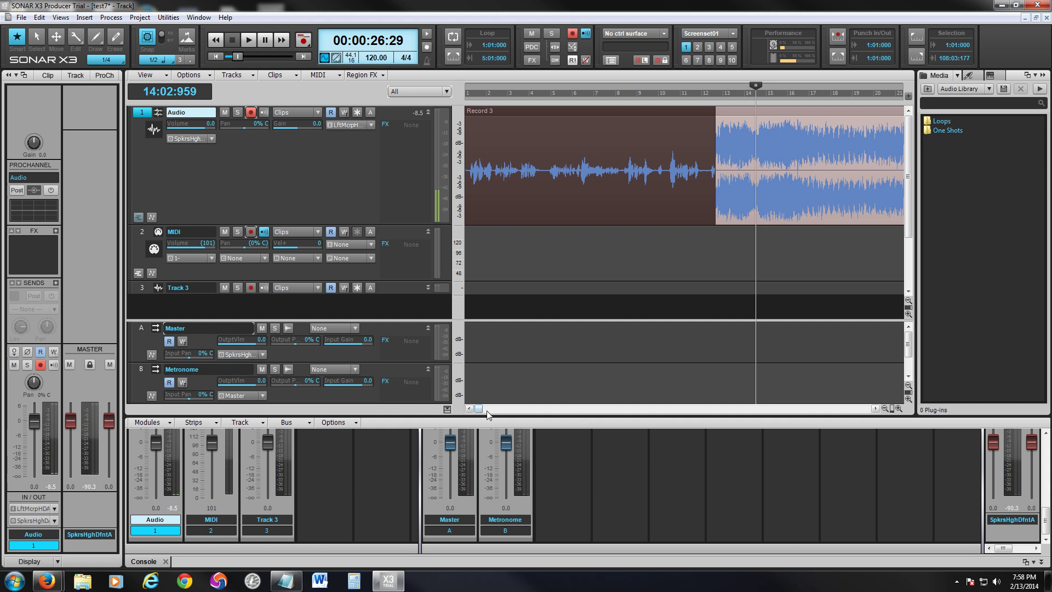
pyautogui.hscroll(2, 488, 410)
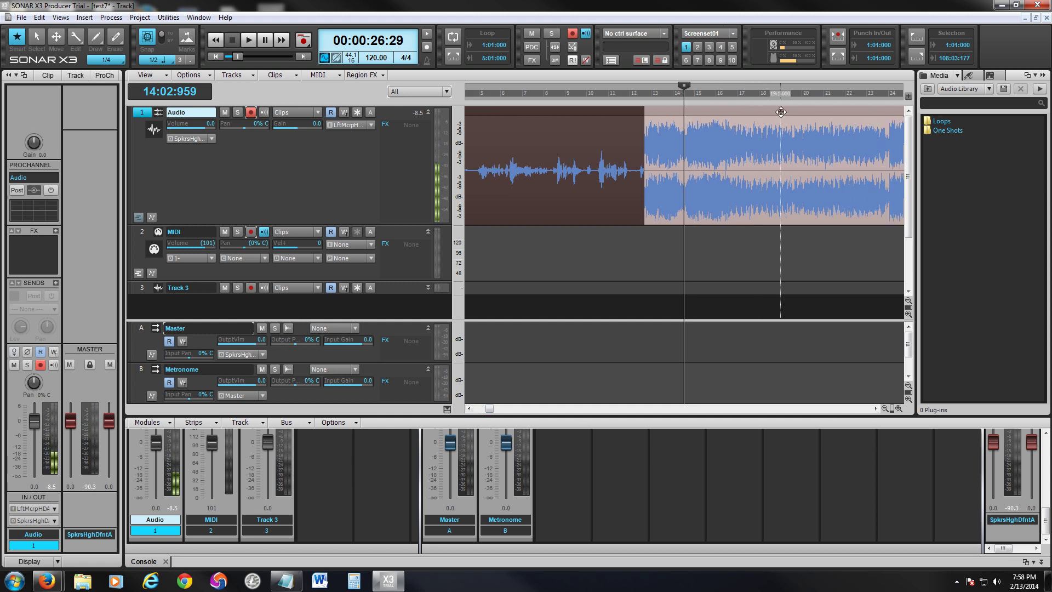
pyautogui.moveTo(781, 112); pyautogui.dragTo(749, 271)
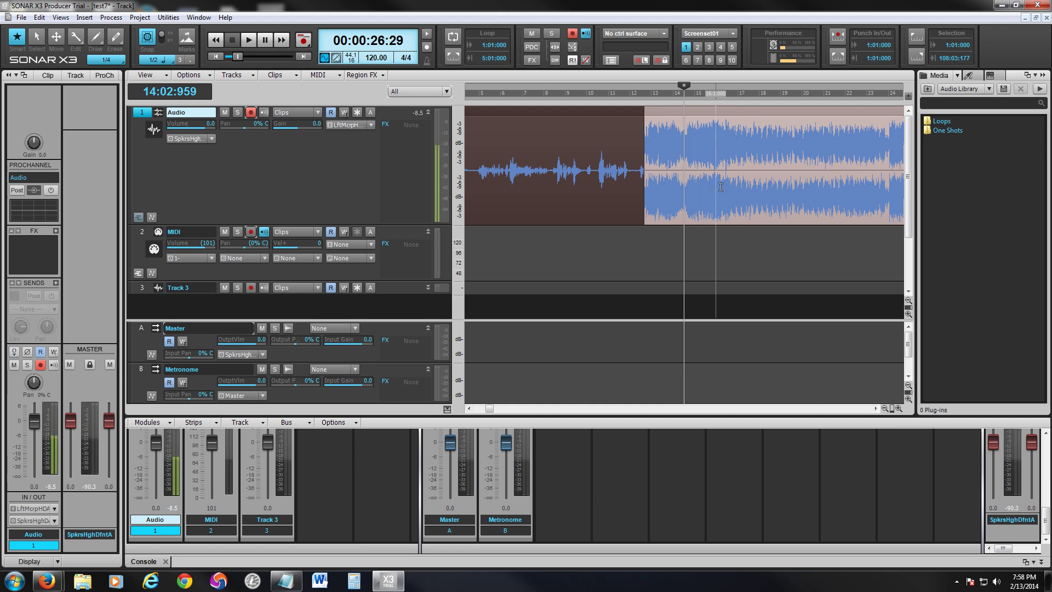
pyautogui.click(721, 187)
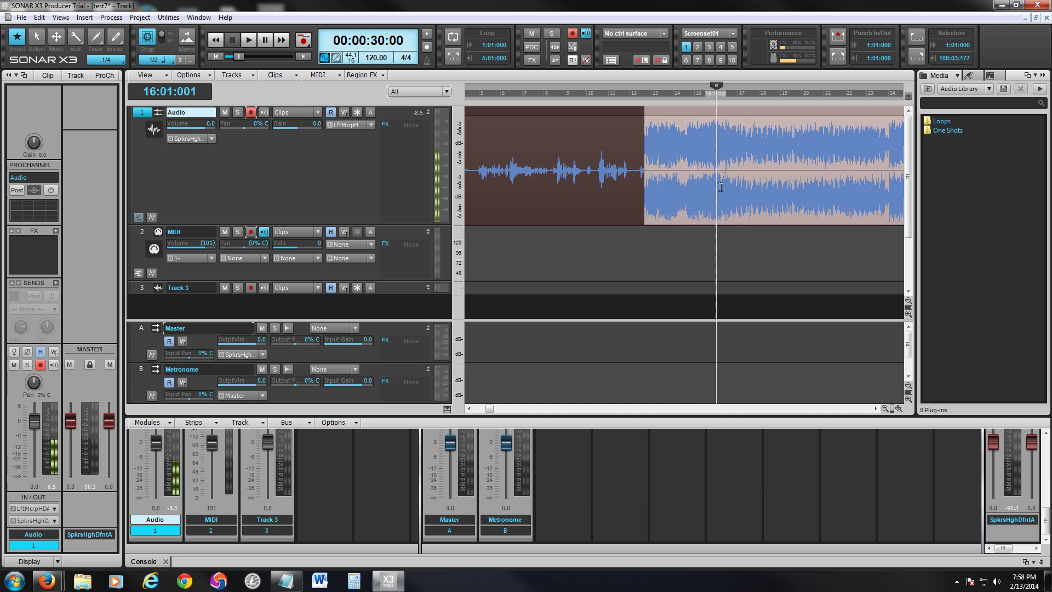
# Use Edit > Undo Paste to remove the Zyzz song clip, leaving only Record 3.
pyautogui.click(37, 17)
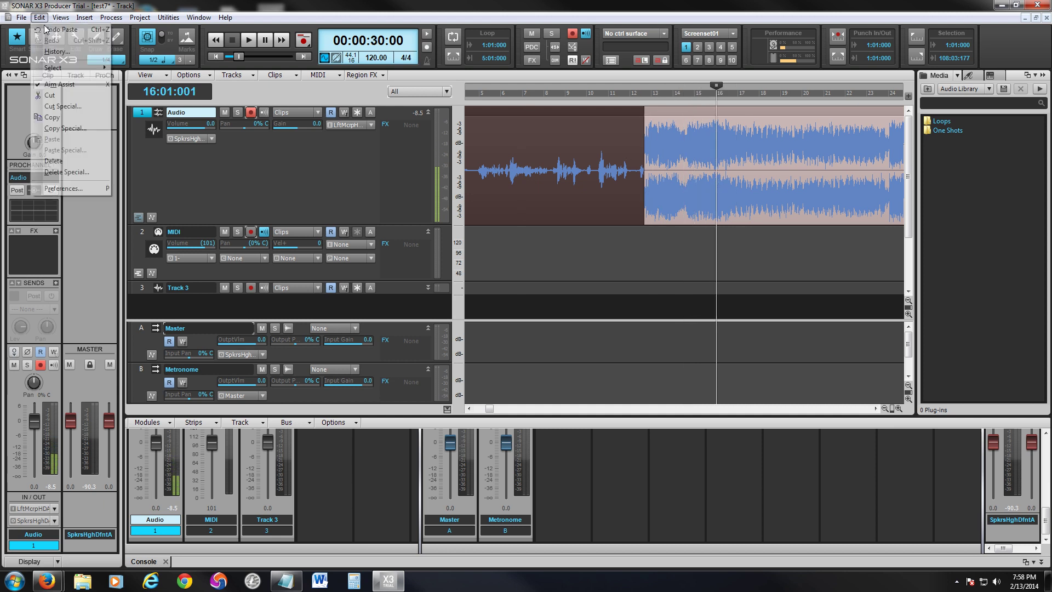
pyautogui.click(46, 32)
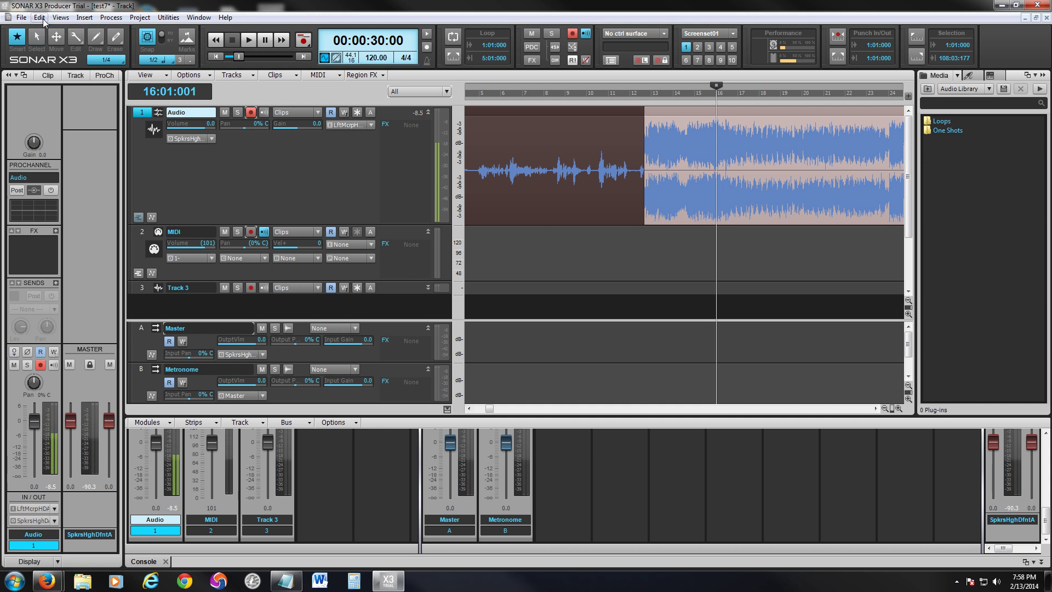
pyautogui.click(40, 17)
pyautogui.click(45, 30)
pyautogui.click(39, 17)
pyautogui.click(45, 31)
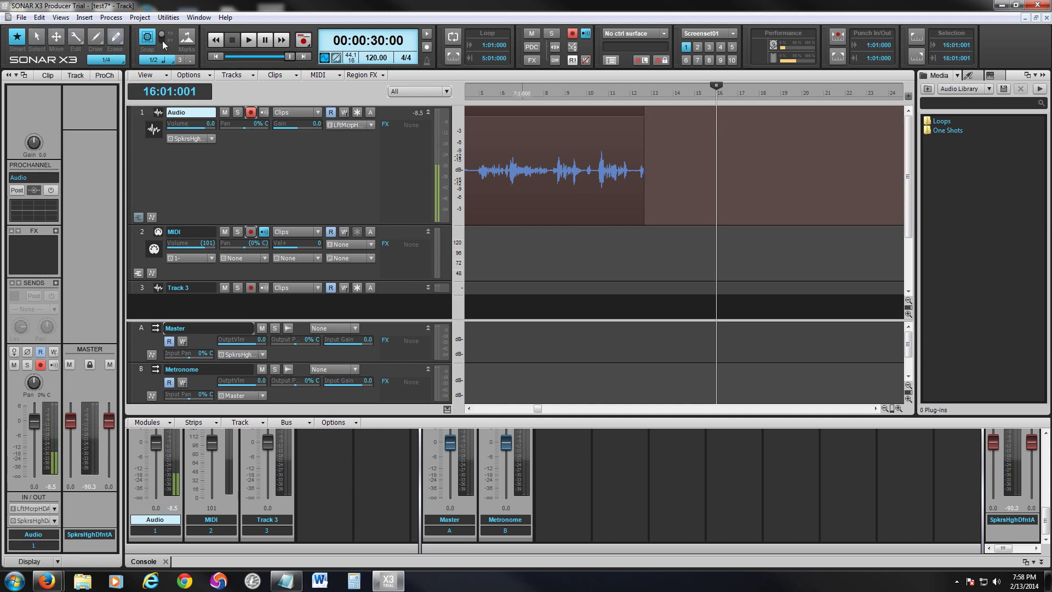
pyautogui.click(20, 18)
pyautogui.moveTo(60, 112)
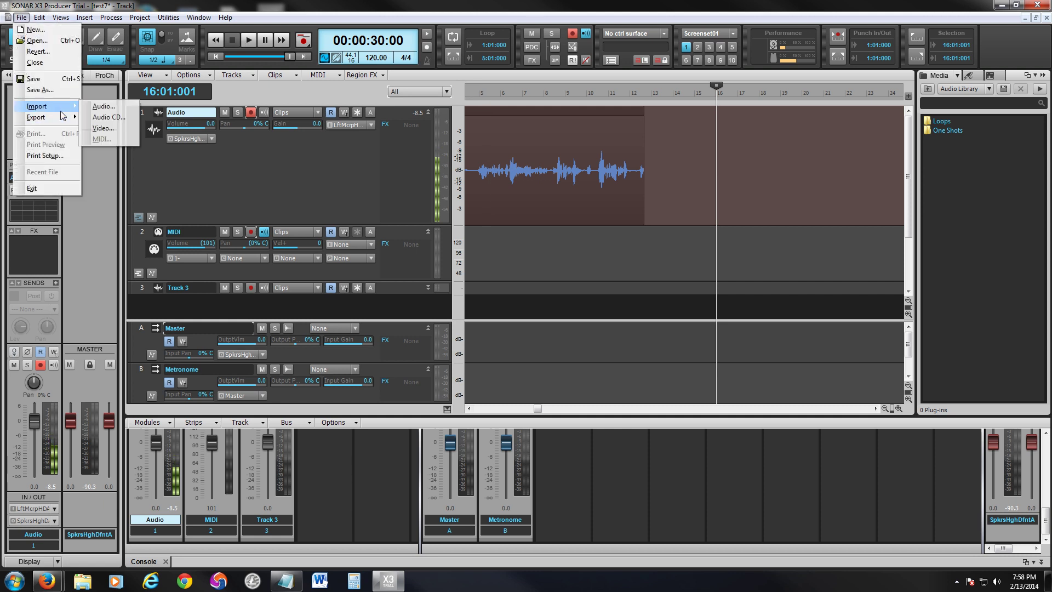
pyautogui.click(104, 107)
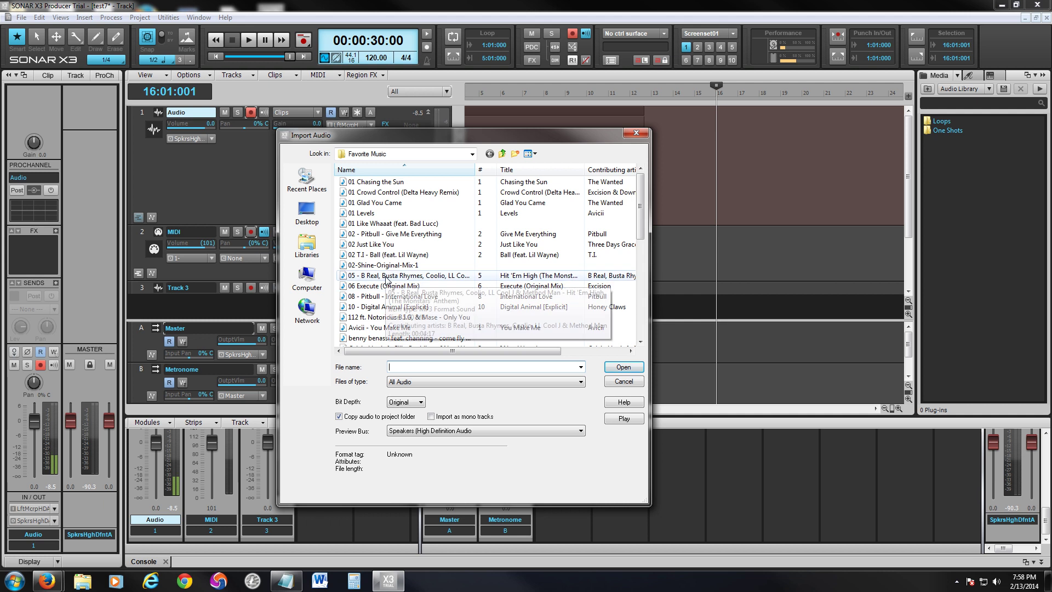
pyautogui.click(395, 317)
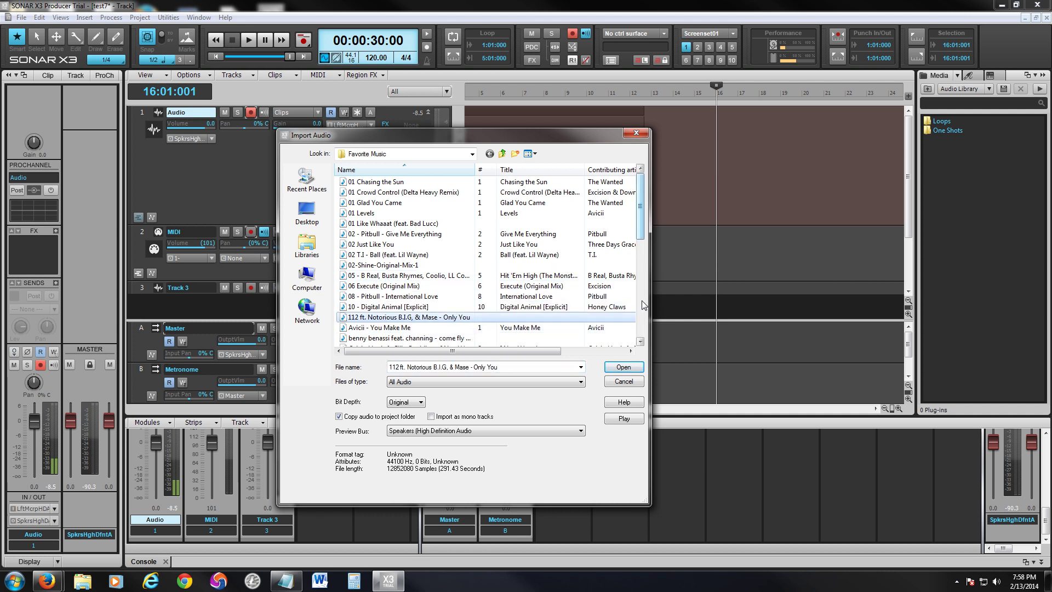
pyautogui.scroll(-8, 644, 305)
pyautogui.click(411, 296)
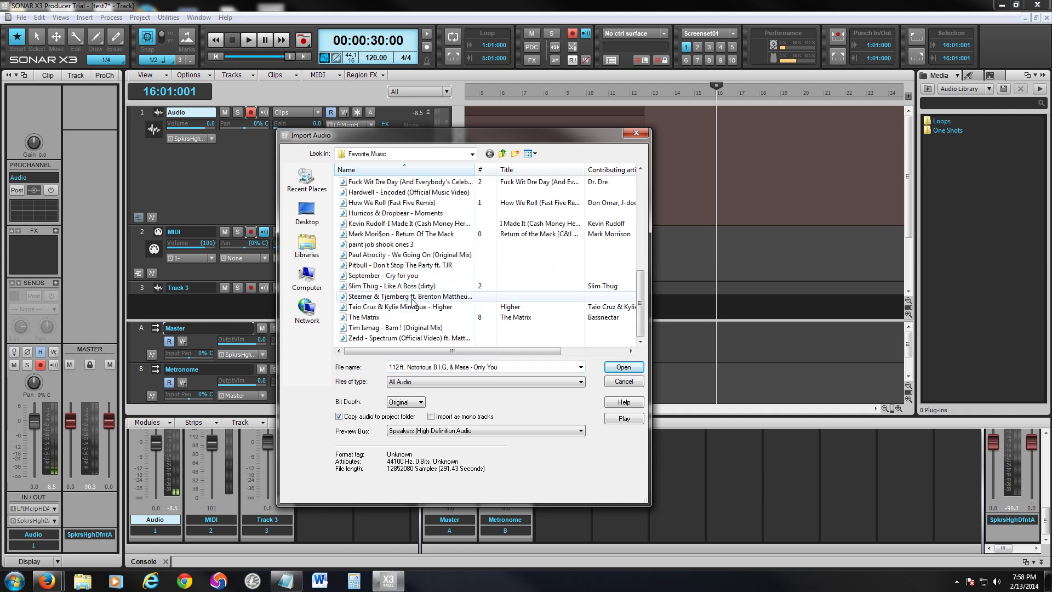
pyautogui.click(624, 367)
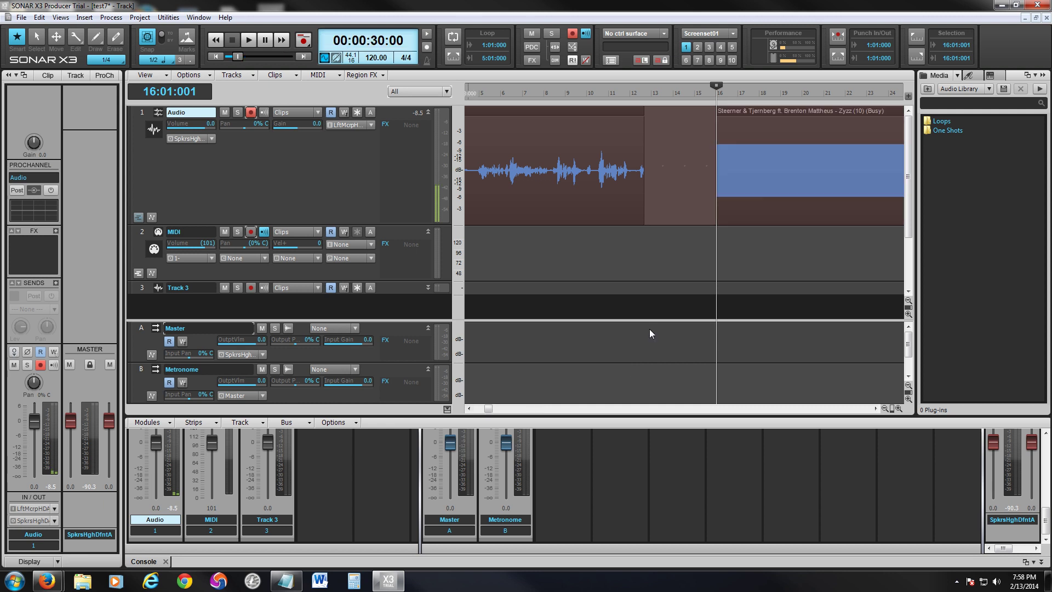
pyautogui.click(249, 40)
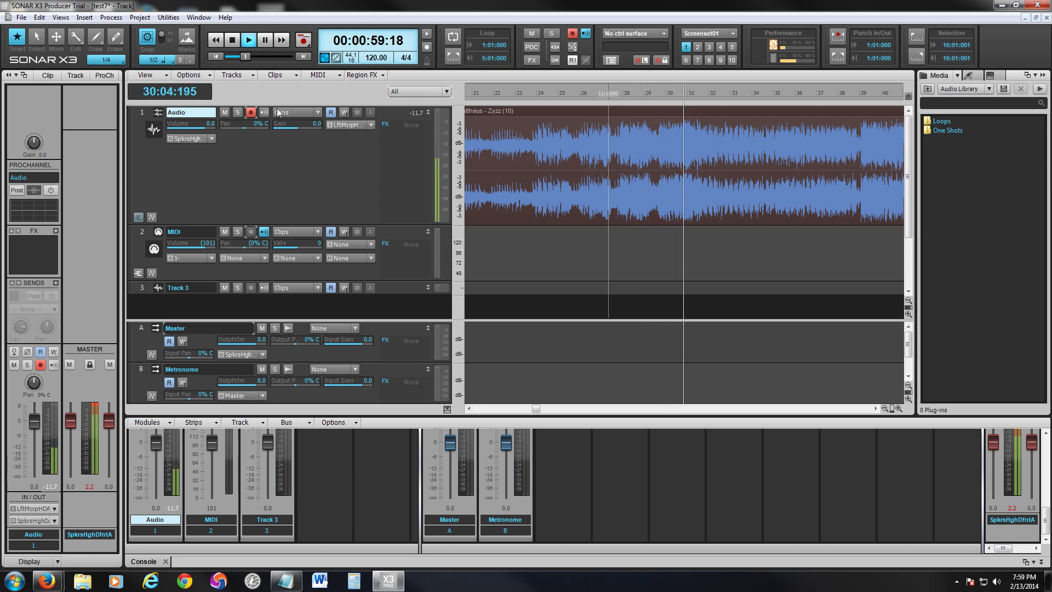
pyautogui.click(234, 43)
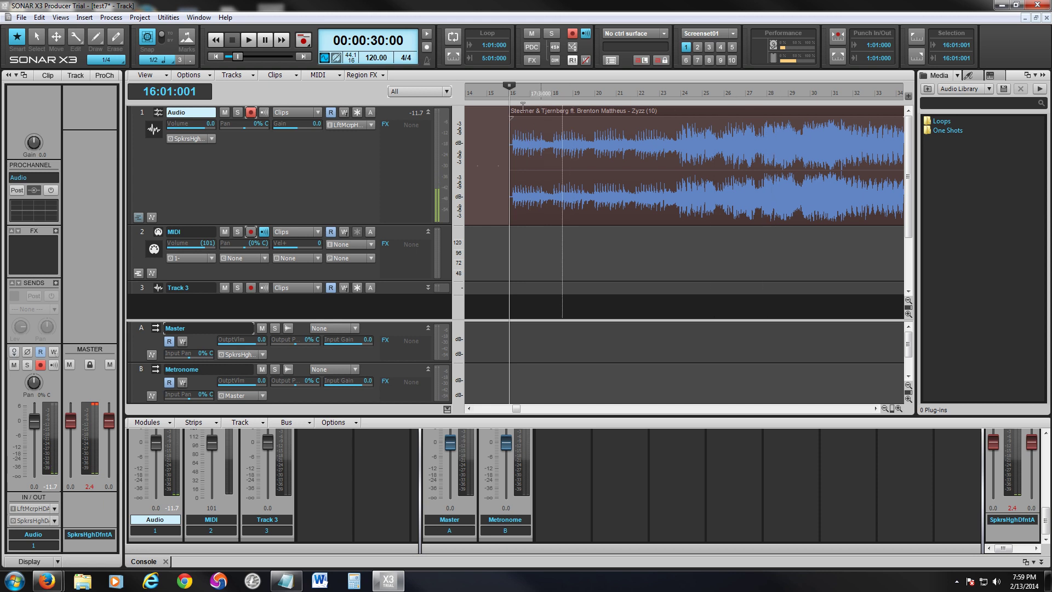
# Record a short voice take, Record 4, starting at bar 20.
pyautogui.moveTo(509, 88)
pyautogui.mouseDown()
pyautogui.moveTo(768, 110)
pyautogui.moveTo(772, 98)
pyautogui.mouseUp()
pyautogui.click(595, 96)
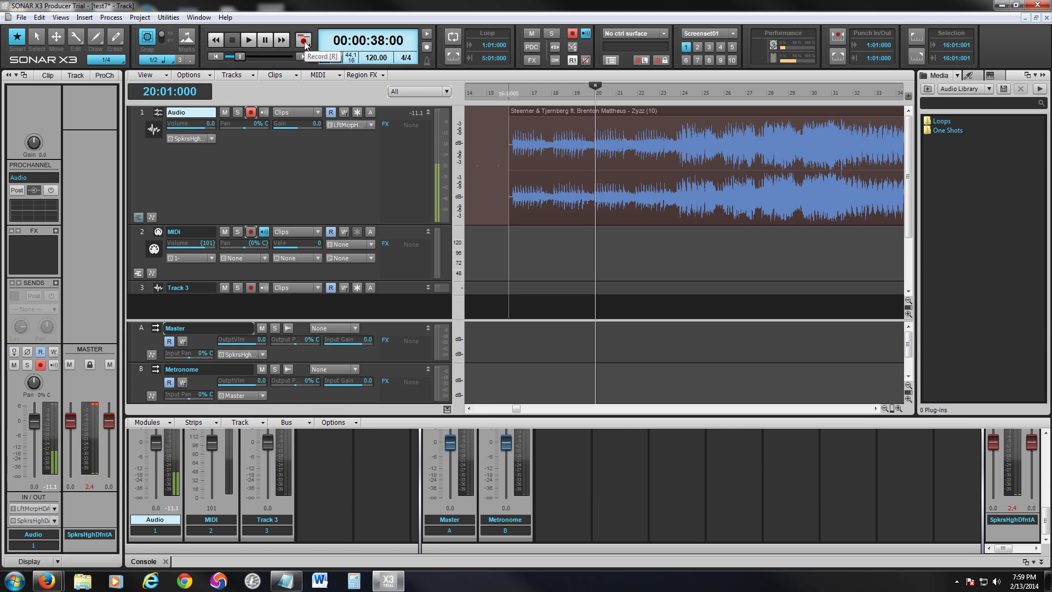
pyautogui.press('r')
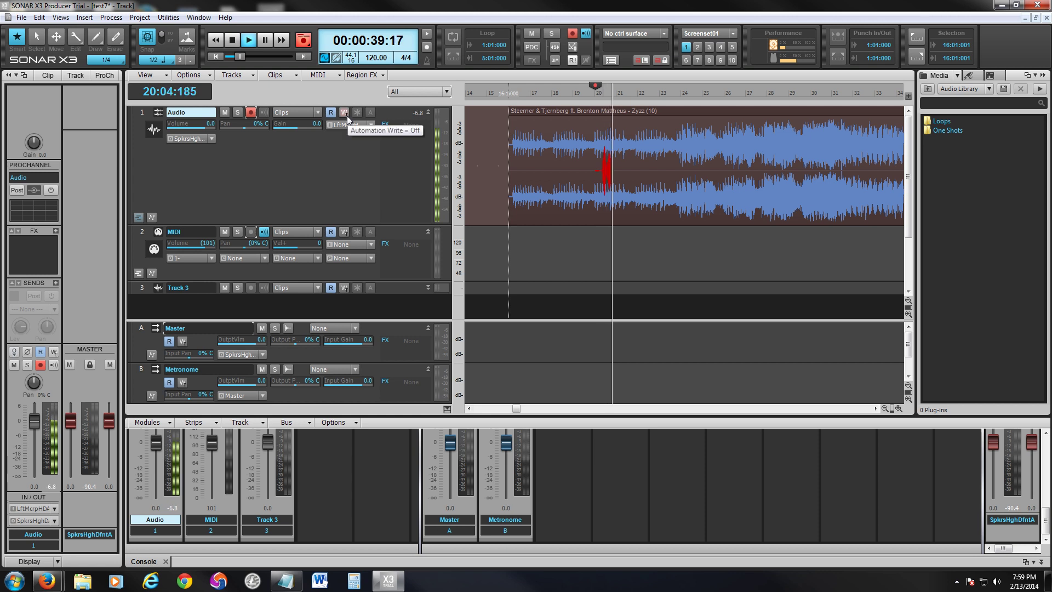
pyautogui.click(232, 40)
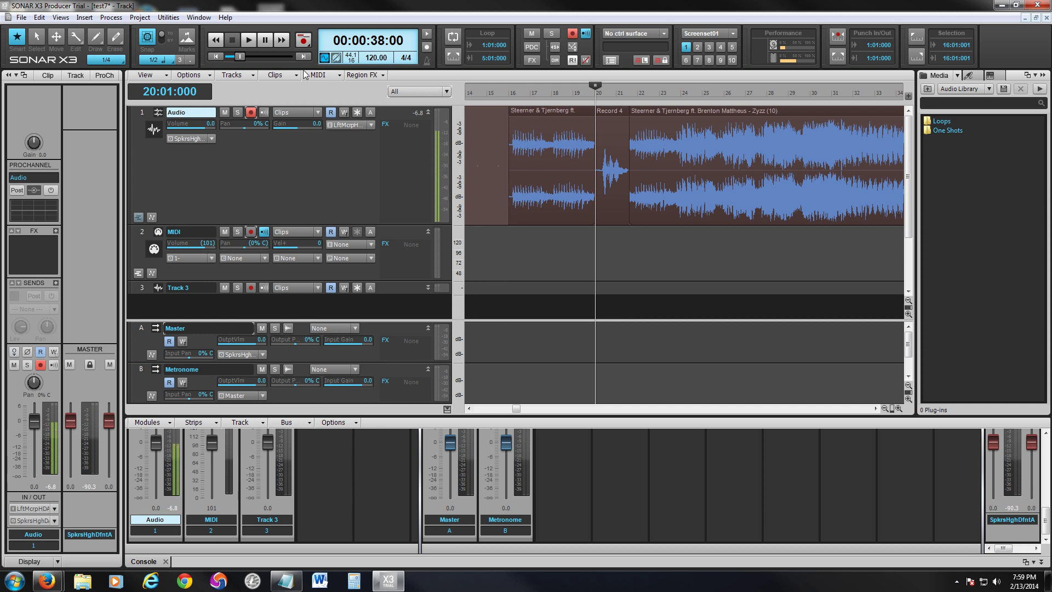
# Play back Record 4 to review it, then select the clip.
pyautogui.click(250, 41)
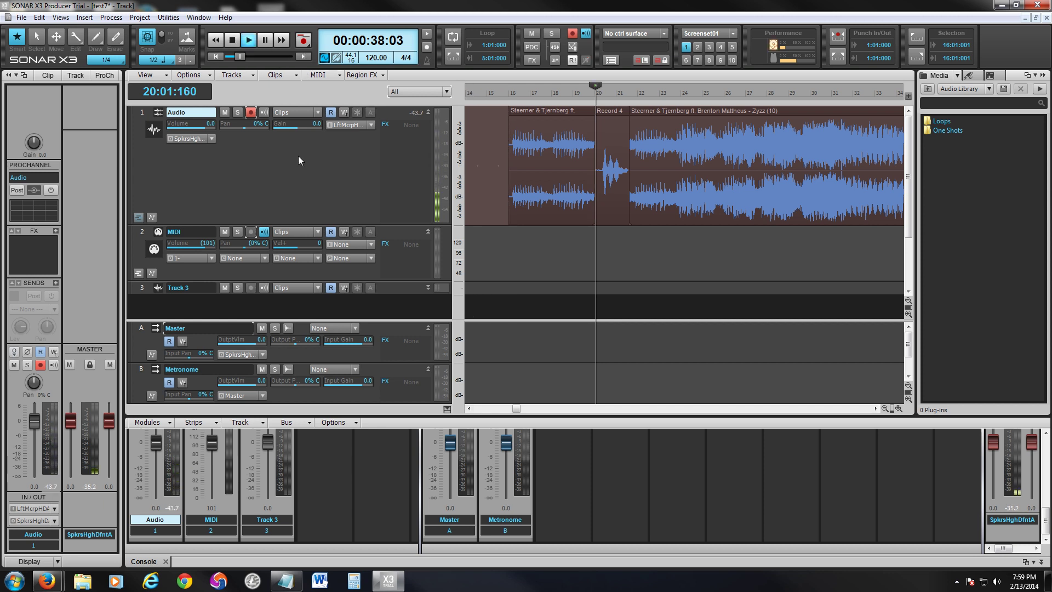
pyautogui.click(233, 41)
pyautogui.moveTo(612, 115); pyautogui.dragTo(664, 232)
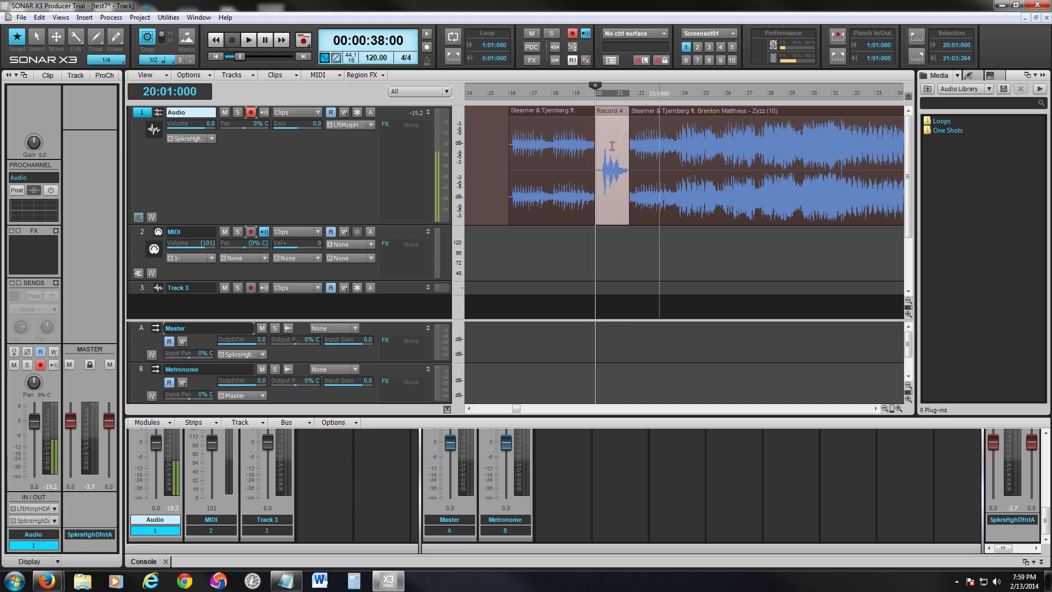
# Drag the Record 4 clip left so it starts around bar 17 instead of bar 20.
pyautogui.moveTo(547, 115); pyautogui.dragTo(547, 116)
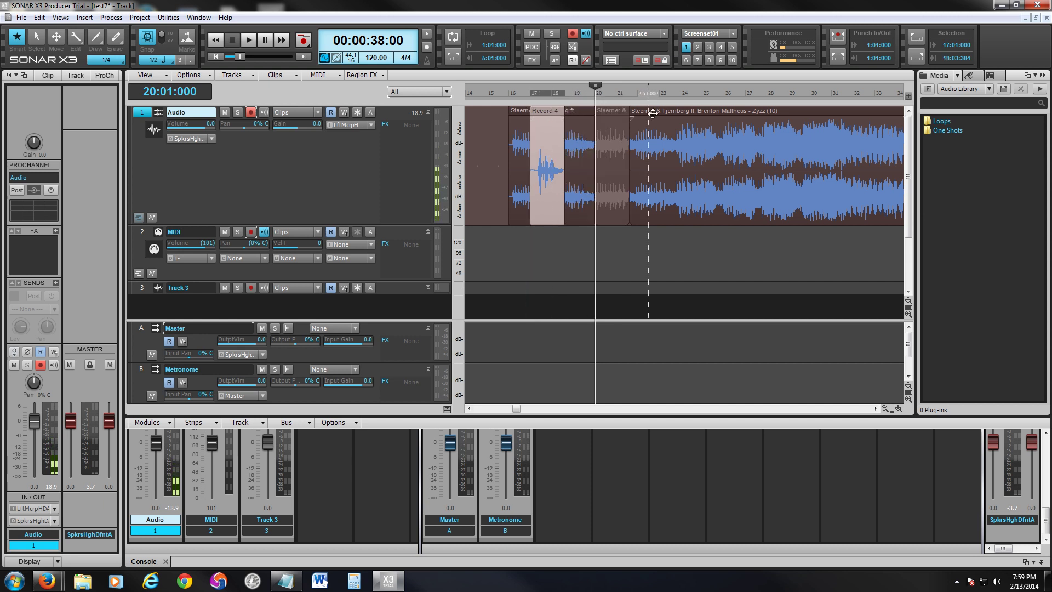
pyautogui.moveTo(653, 131)
pyautogui.mouseDown()
pyautogui.moveTo(568, 247)
pyautogui.moveTo(532, 252)
pyautogui.moveTo(652, 130)
pyautogui.mouseUp()
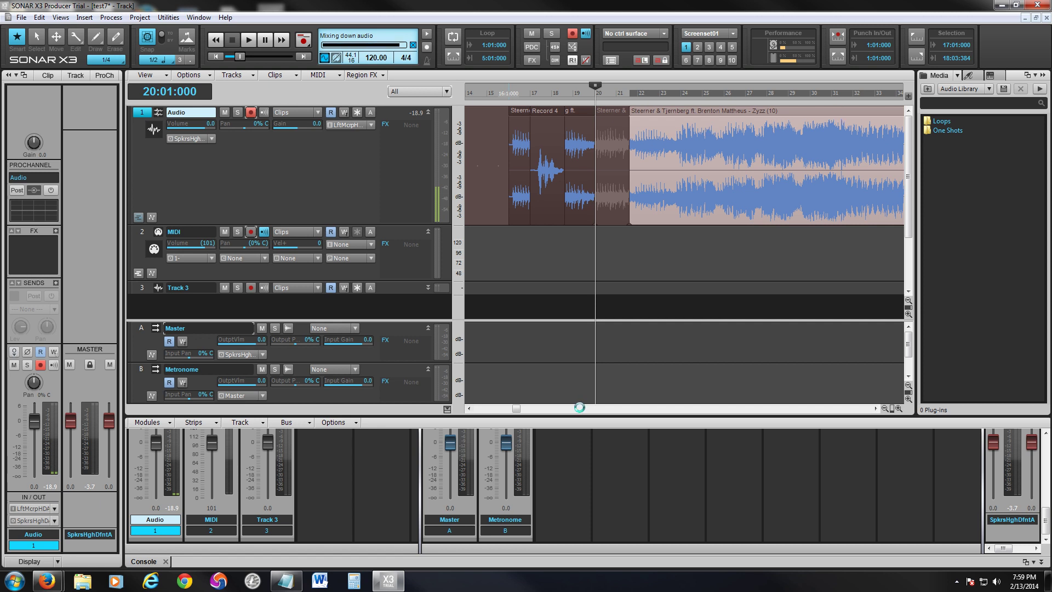
pyautogui.moveTo(516, 409); pyautogui.dragTo(516, 408)
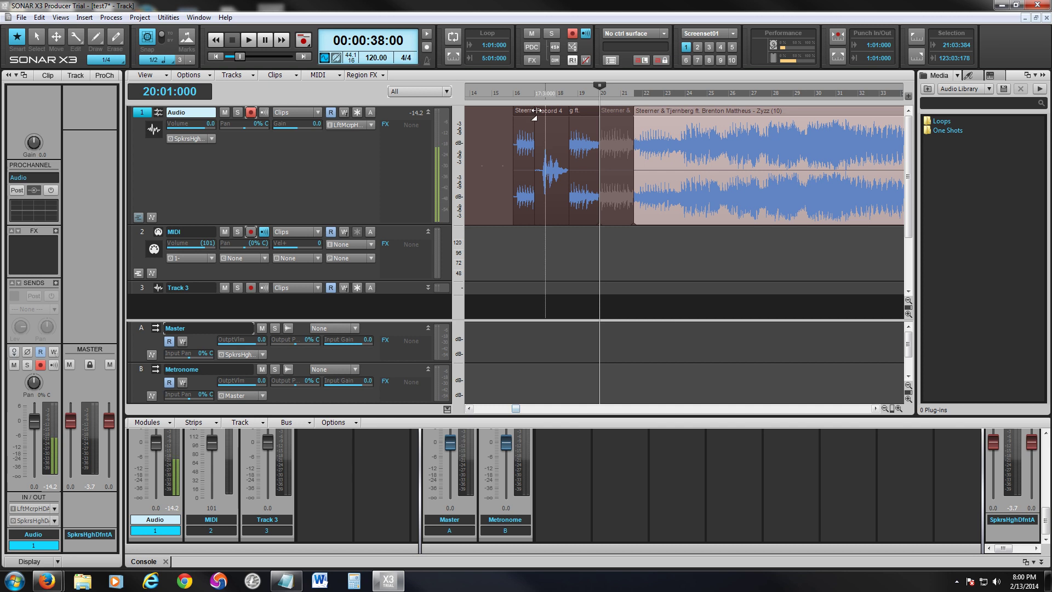
# Play the song from bar 15 beat 3 (15:03:000) to hear Record 4 in context.
pyautogui.click(505, 91)
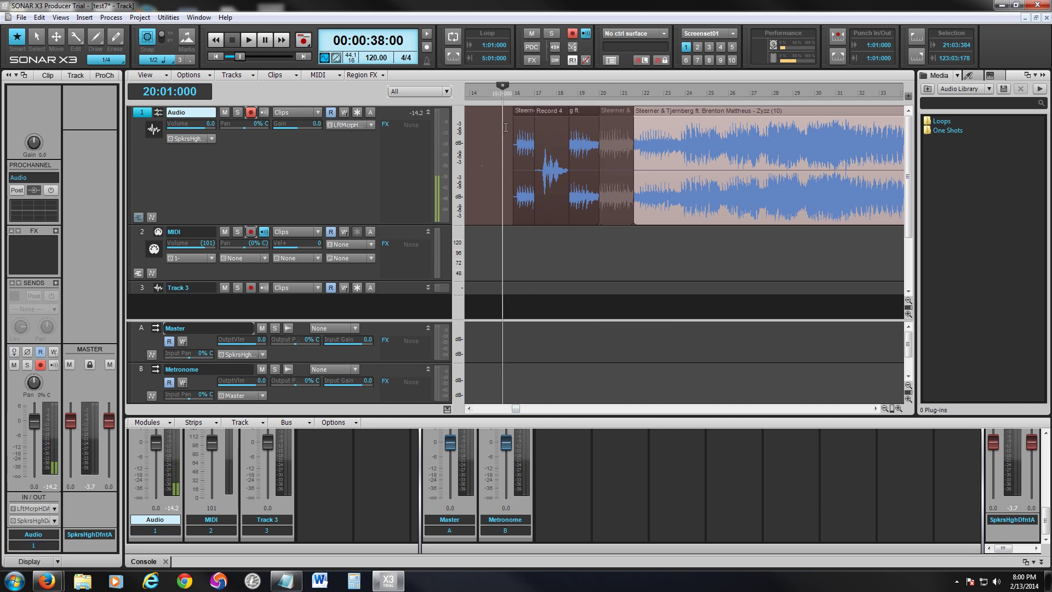
pyautogui.click(250, 42)
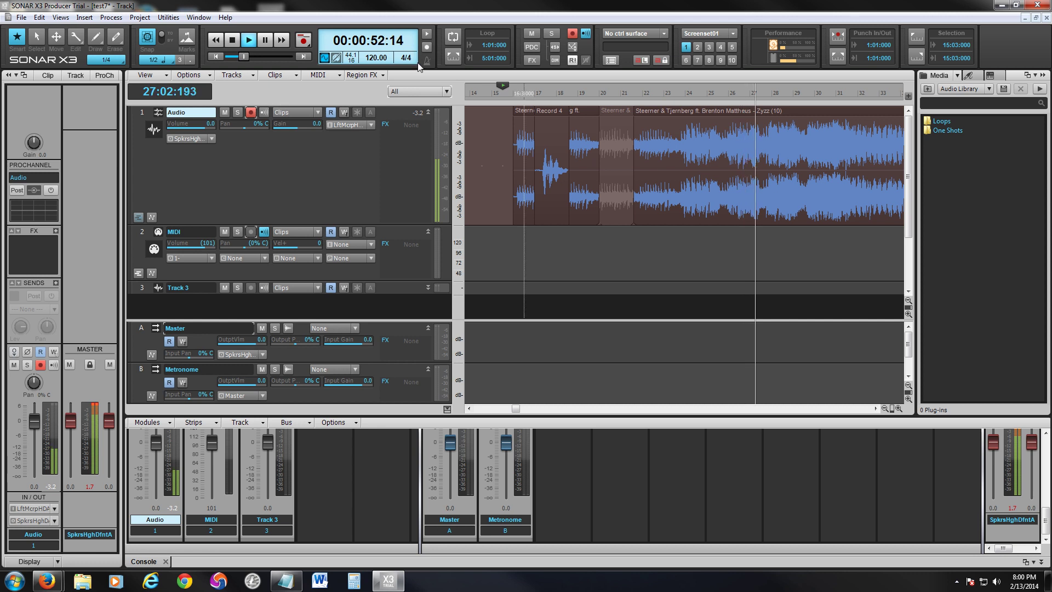
# Record a second voice take, Record 5, during playback, then play it back from bar 27.
pyautogui.click(303, 40)
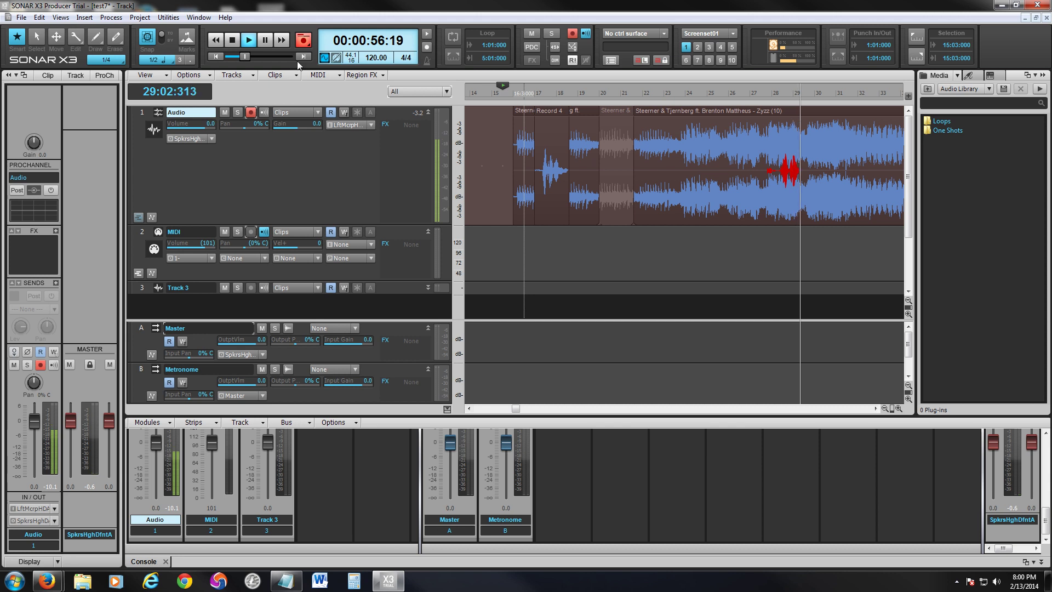
pyautogui.press('space')
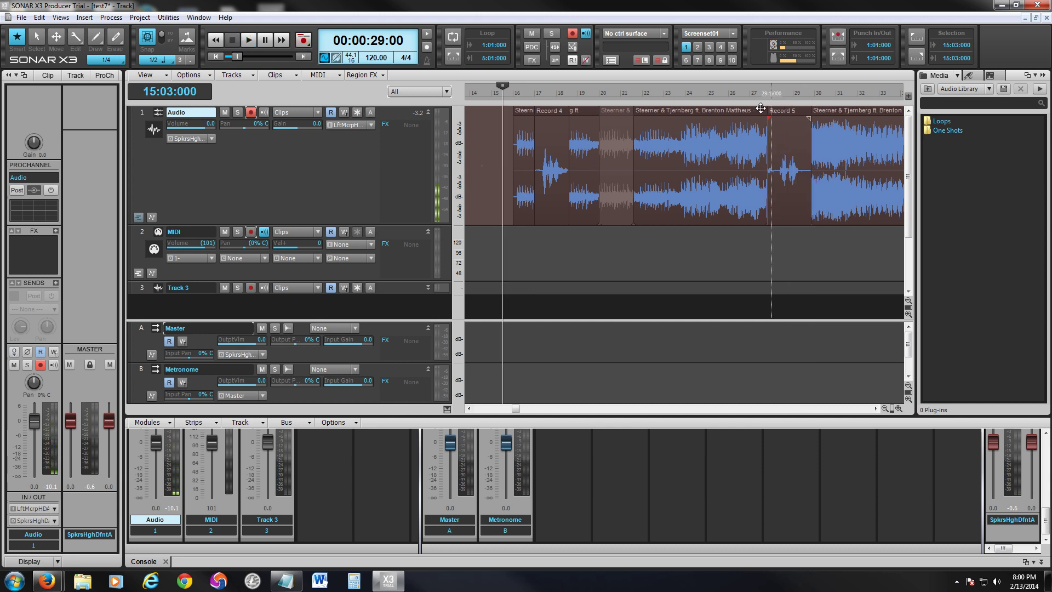
pyautogui.click(760, 108)
pyautogui.click(757, 100)
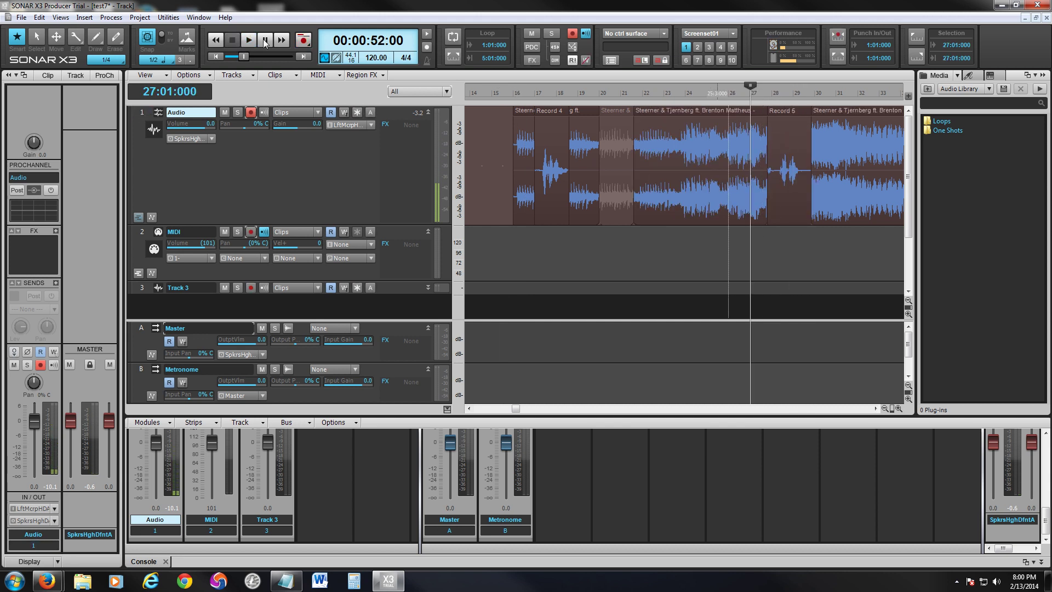
pyautogui.click(249, 41)
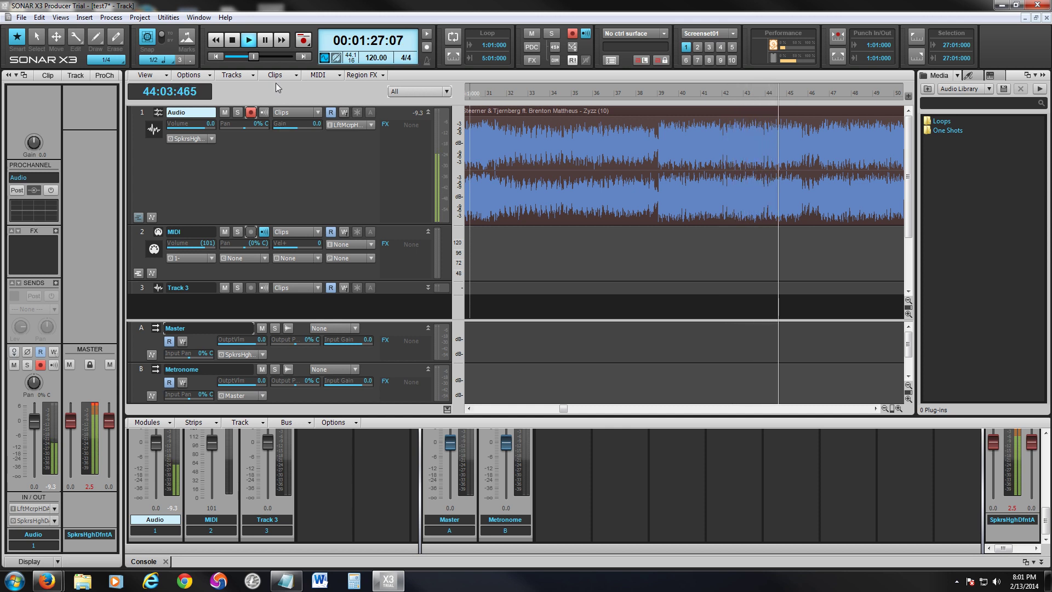
# Stop playback at bar 27 and review track 1's input source choices without changing them.
pyautogui.click(232, 45)
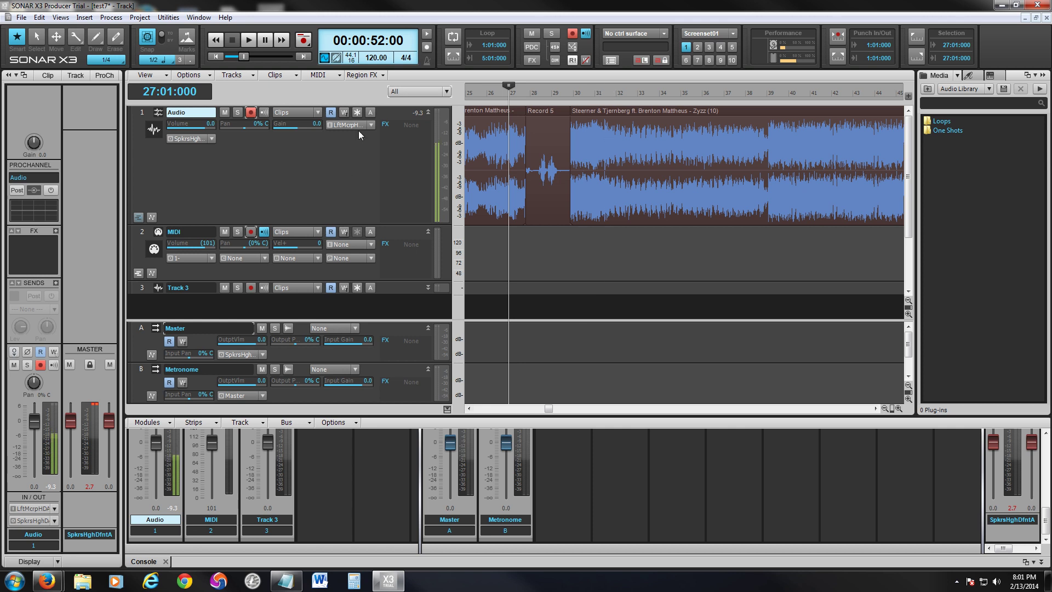
pyautogui.click(370, 123)
pyautogui.click(357, 163)
# Start an audio export to the Desktop with the file name test7.
pyautogui.click(21, 18)
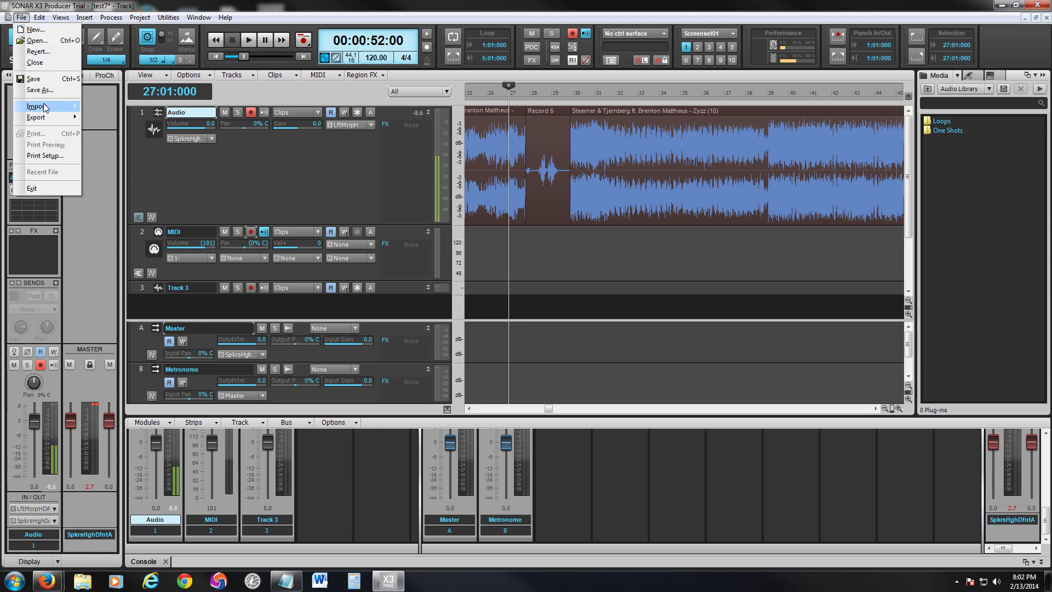
pyautogui.moveTo(45, 119)
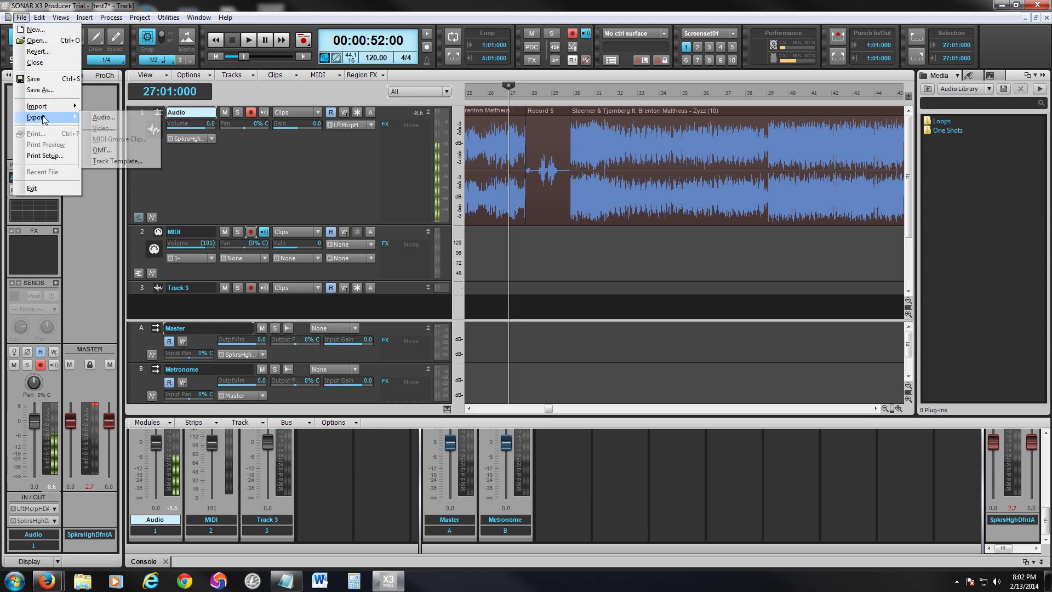
pyautogui.click(109, 117)
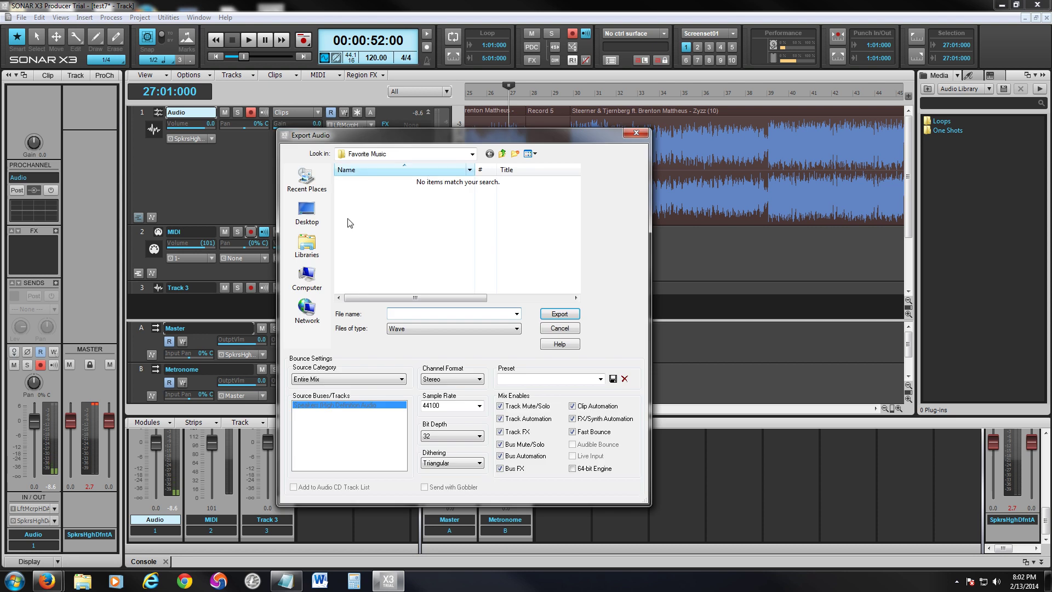
pyautogui.click(307, 214)
pyautogui.click(405, 313)
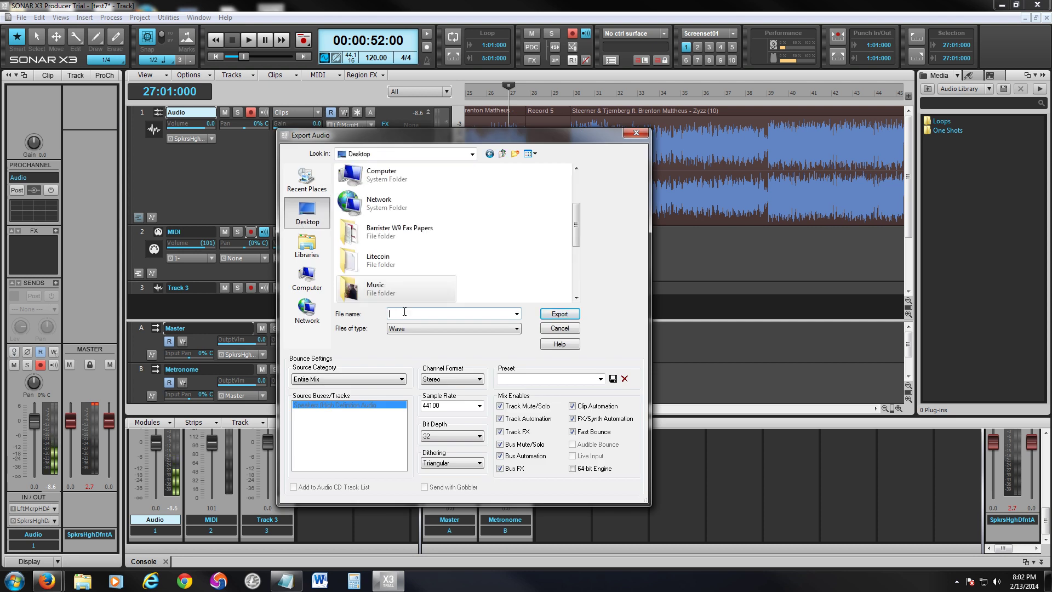
pyautogui.write('test7')
# Set the export format to MP3, sample rate 11025 Hz, bit depth 16, and export.
pyautogui.click(515, 328)
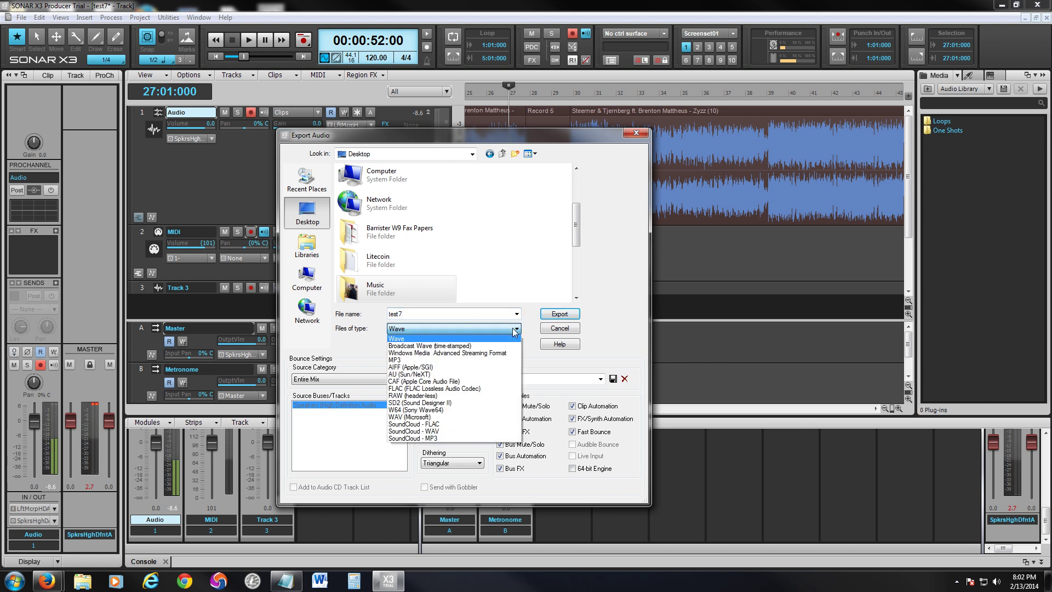
pyautogui.click(454, 360)
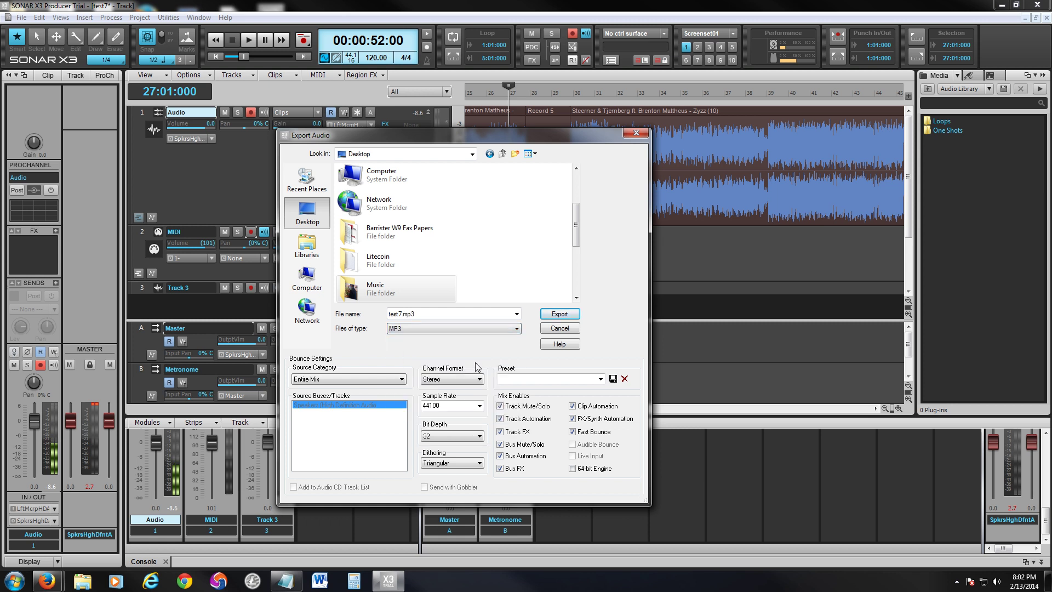
pyautogui.click(479, 405)
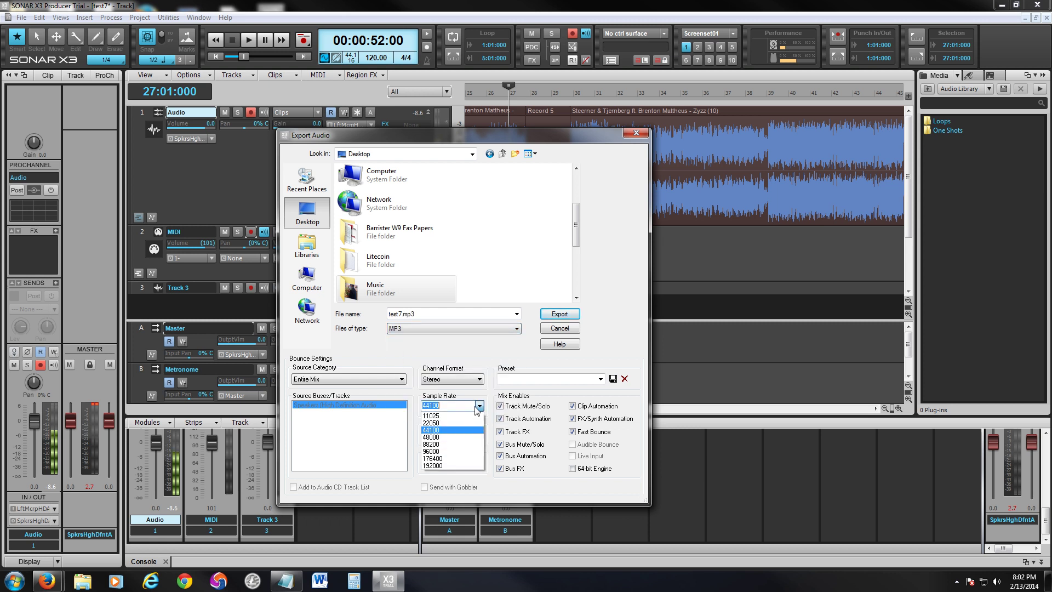
pyautogui.click(438, 415)
pyautogui.click(452, 436)
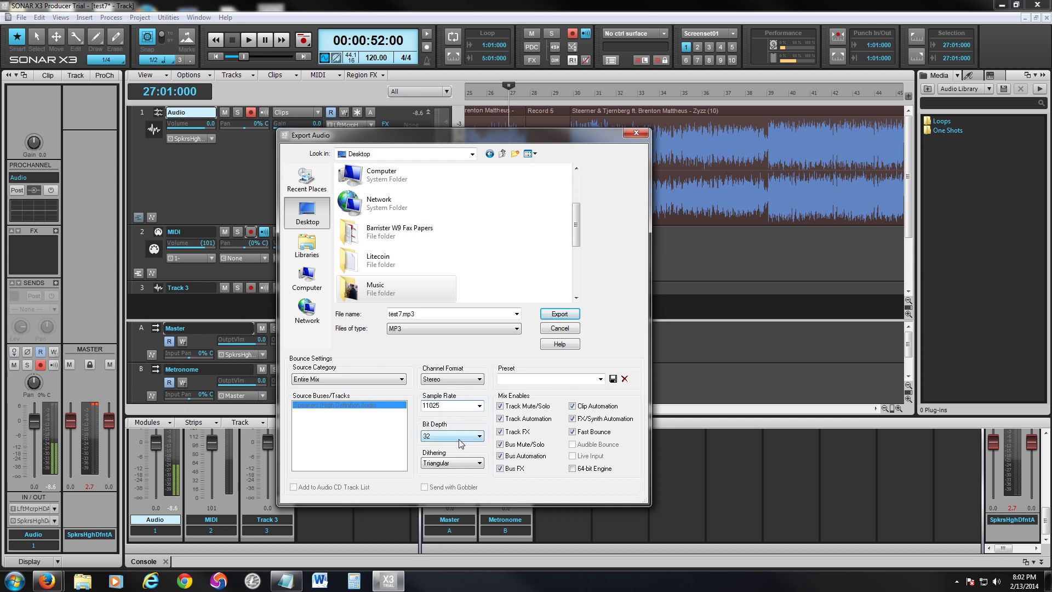
pyautogui.click(442, 447)
pyautogui.click(560, 313)
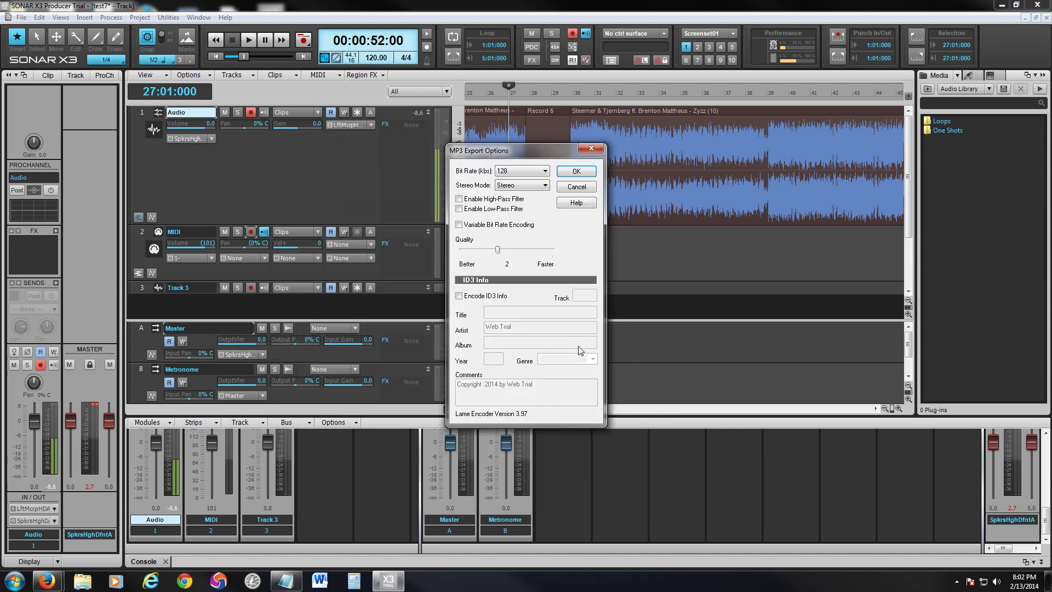
# Set the MP3 bit rate to 160 kbps and quality to 0 (Better), then confirm to begin mixdown.
pyautogui.moveTo(463, 155); pyautogui.dragTo(367, 164)
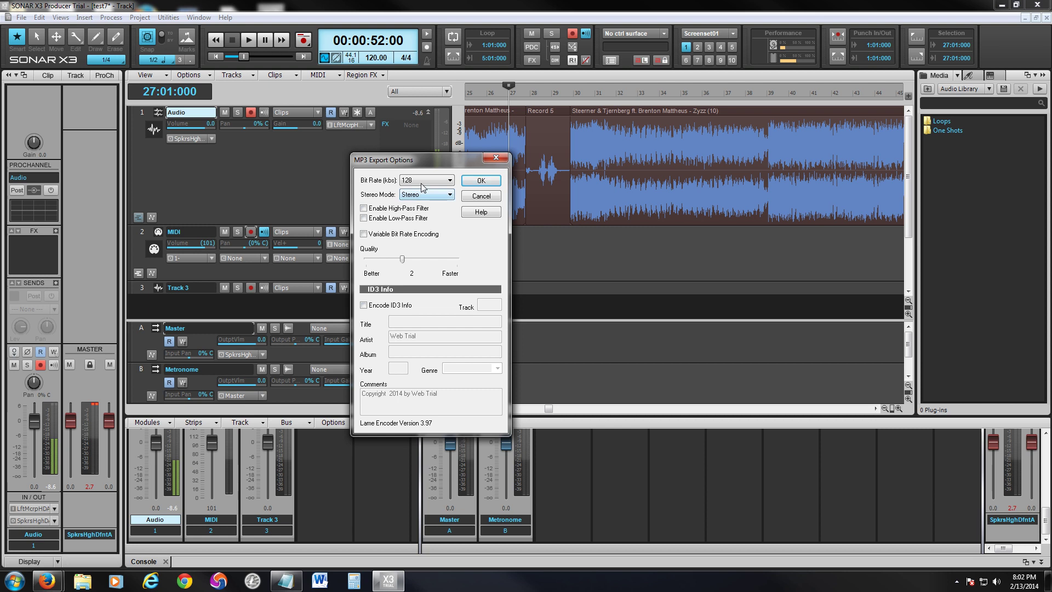
pyautogui.click(423, 186)
pyautogui.click(412, 282)
pyautogui.moveTo(402, 259); pyautogui.dragTo(364, 266)
pyautogui.click(483, 182)
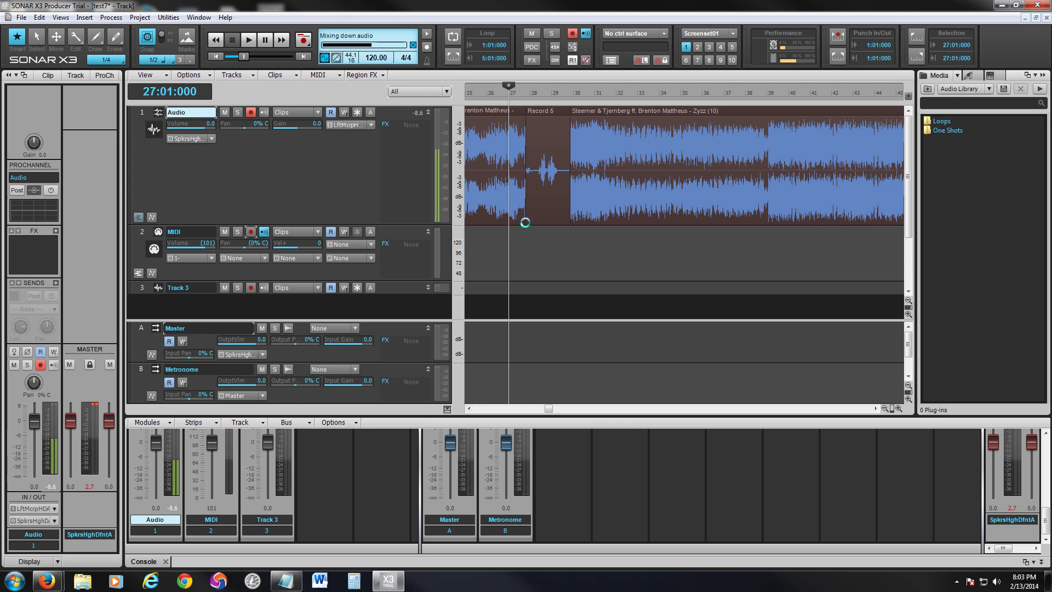
# Show and then hide the hidden notification-area icons while the test7 mixdown finishes.
pyautogui.click(956, 581)
pyautogui.click(927, 590)
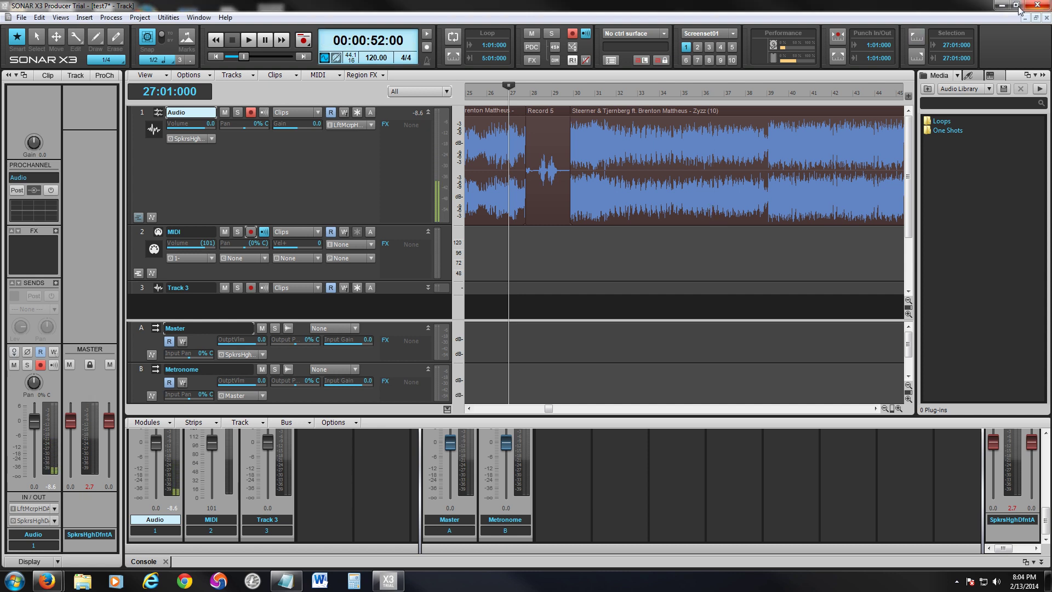
# Play test7.mp3 from the desktop in Media Player, pause it, then return to Firefox's SONAR comparison page.
pyautogui.click(1001, 10)
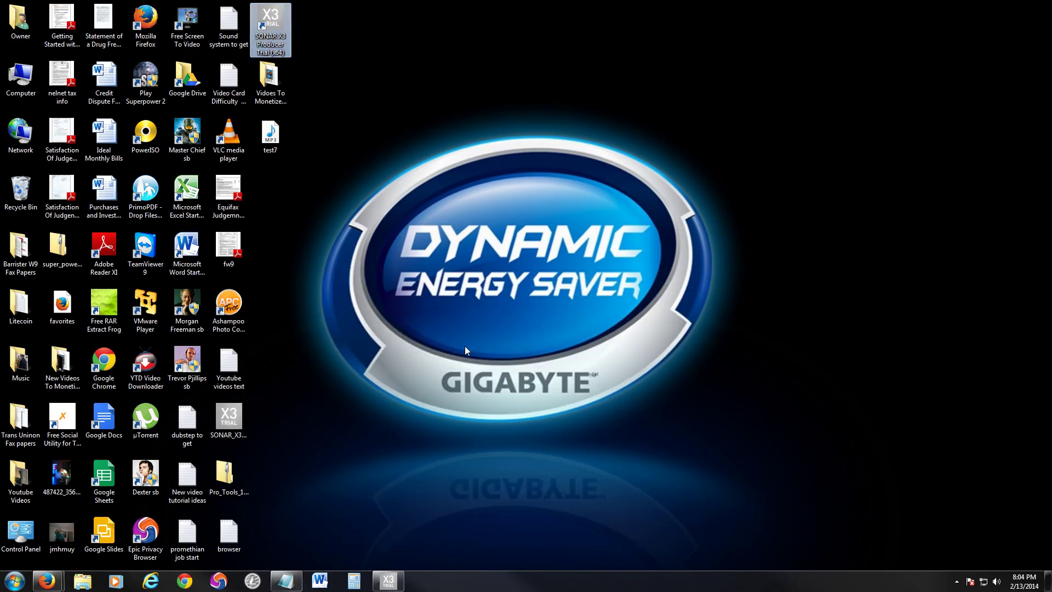
pyautogui.doubleClick(281, 147)
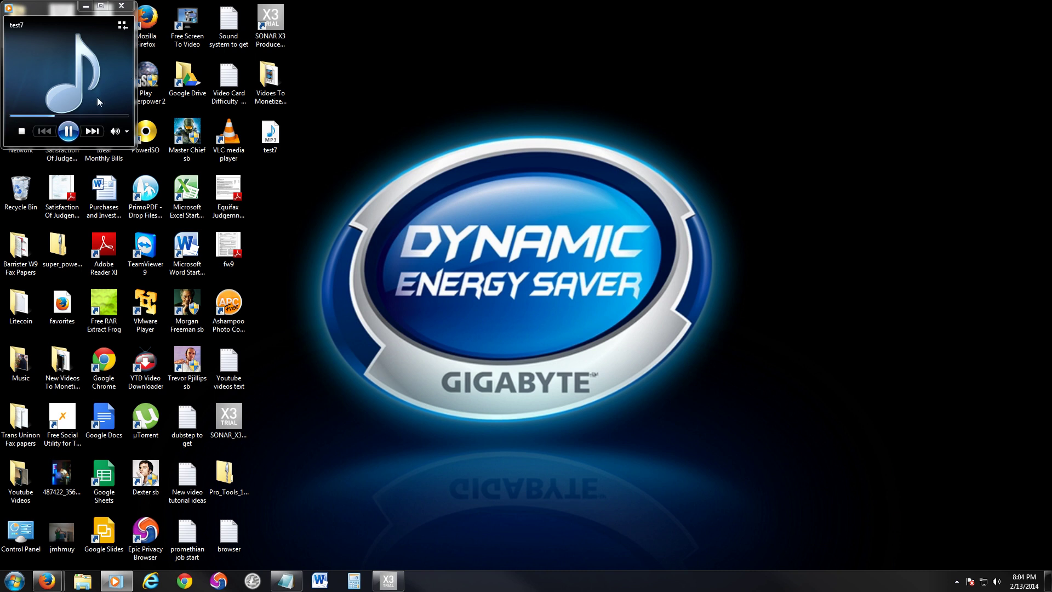
pyautogui.click(68, 131)
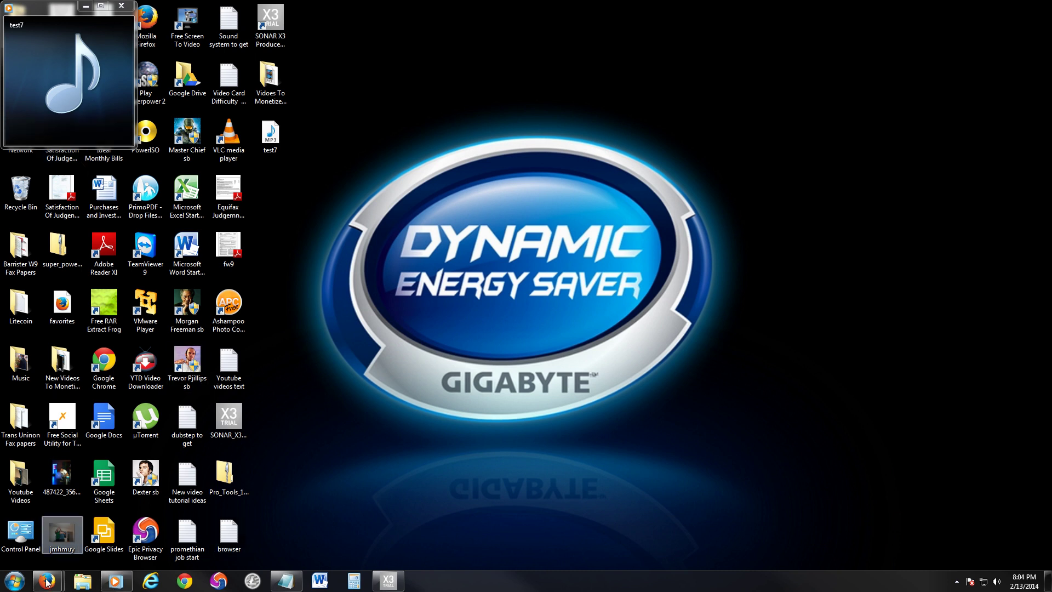
pyautogui.moveTo(47, 581)
pyautogui.click(190, 524)
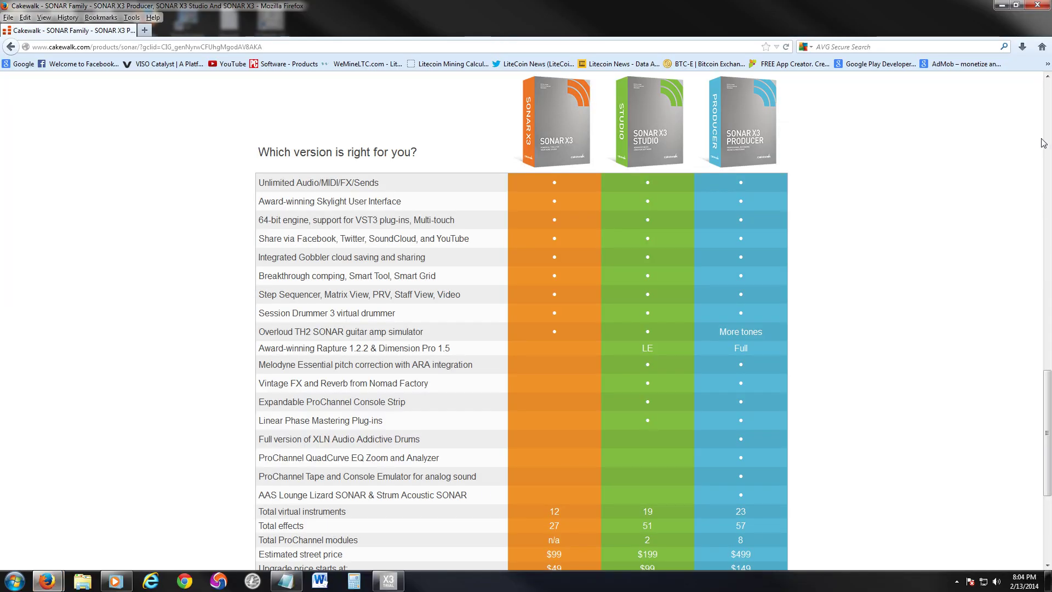
pyautogui.scroll(-1, 1010, 196)
pyautogui.scroll(-2, 1010, 196)
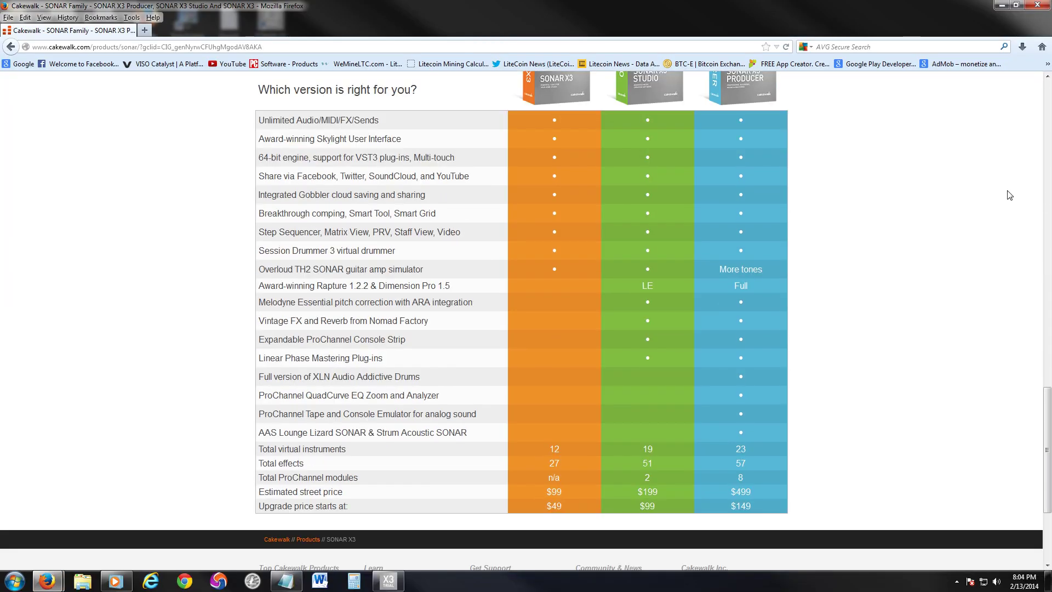
pyautogui.scroll(8, 1010, 196)
pyautogui.scroll(-5, 1010, 196)
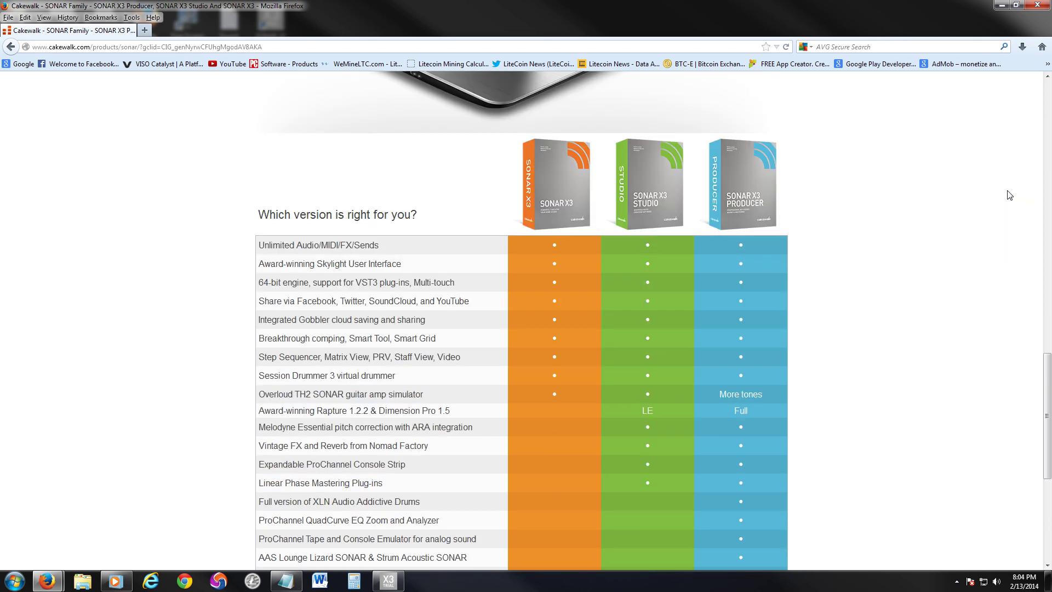
pyautogui.scroll(-2, 1010, 196)
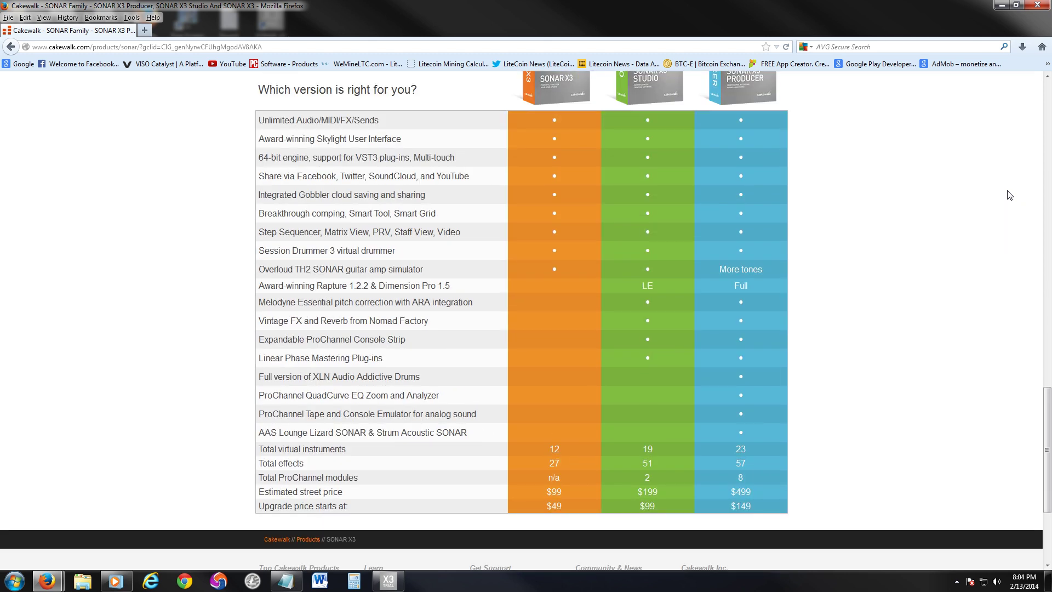
pyautogui.scroll(-2, 695, 384)
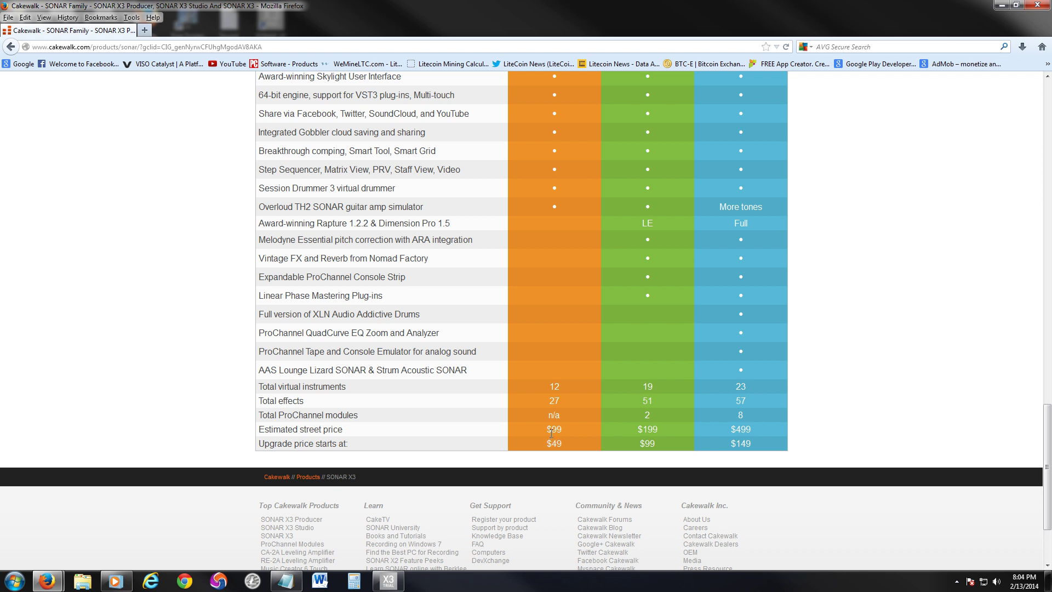
pyautogui.scroll(7, 690, 431)
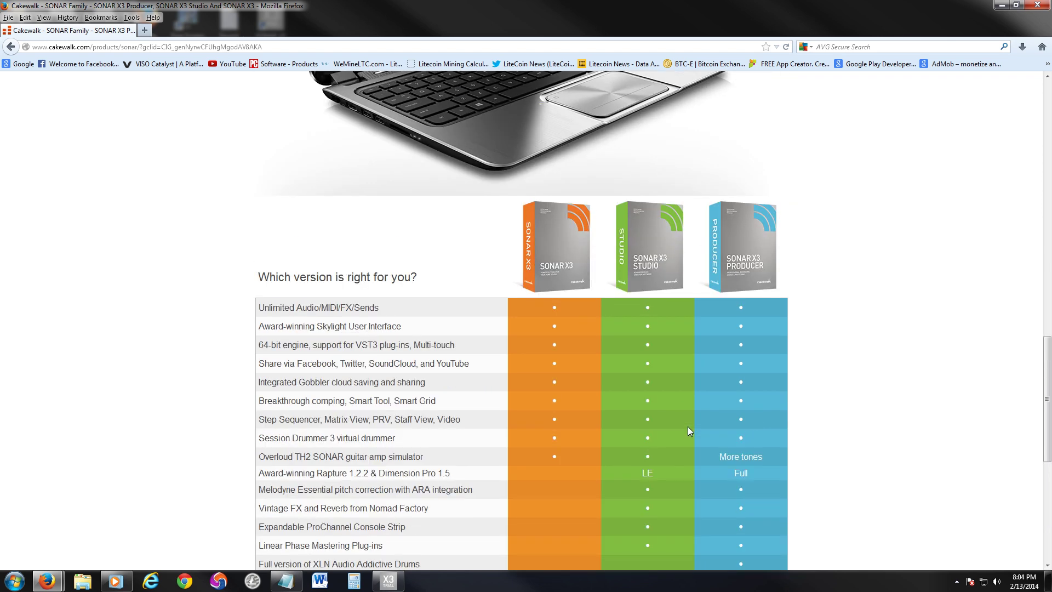
pyautogui.scroll(-7, 688, 431)
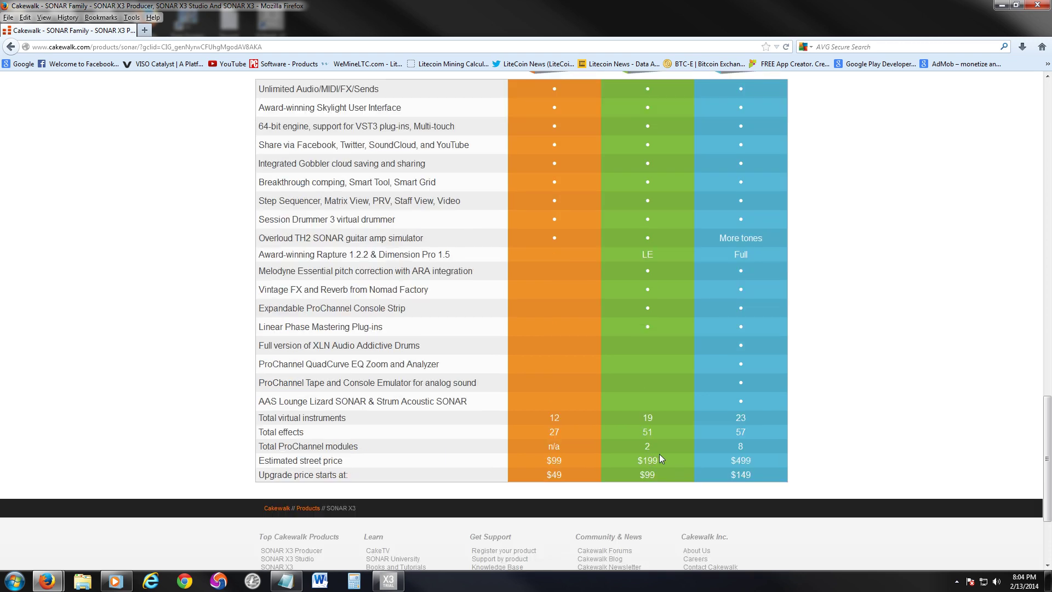
pyautogui.scroll(7, 659, 453)
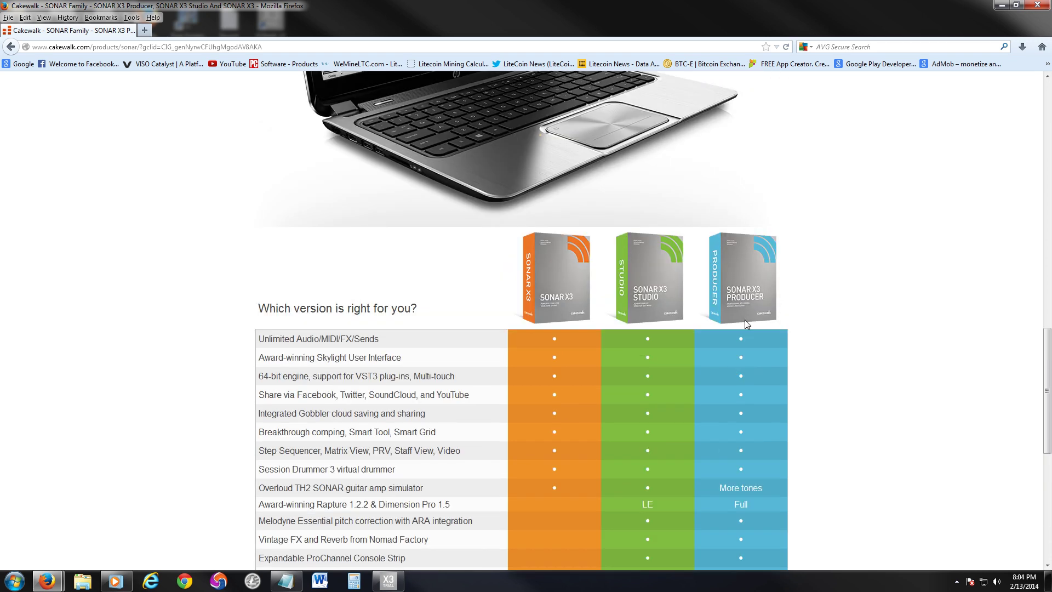
pyautogui.scroll(-5, 756, 310)
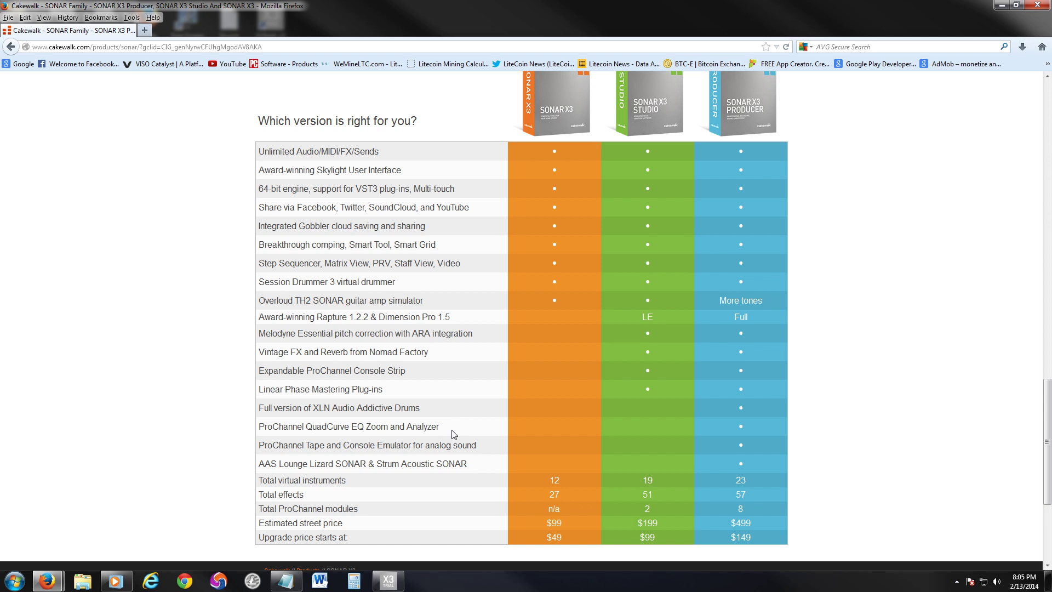
pyautogui.scroll(2, 759, 202)
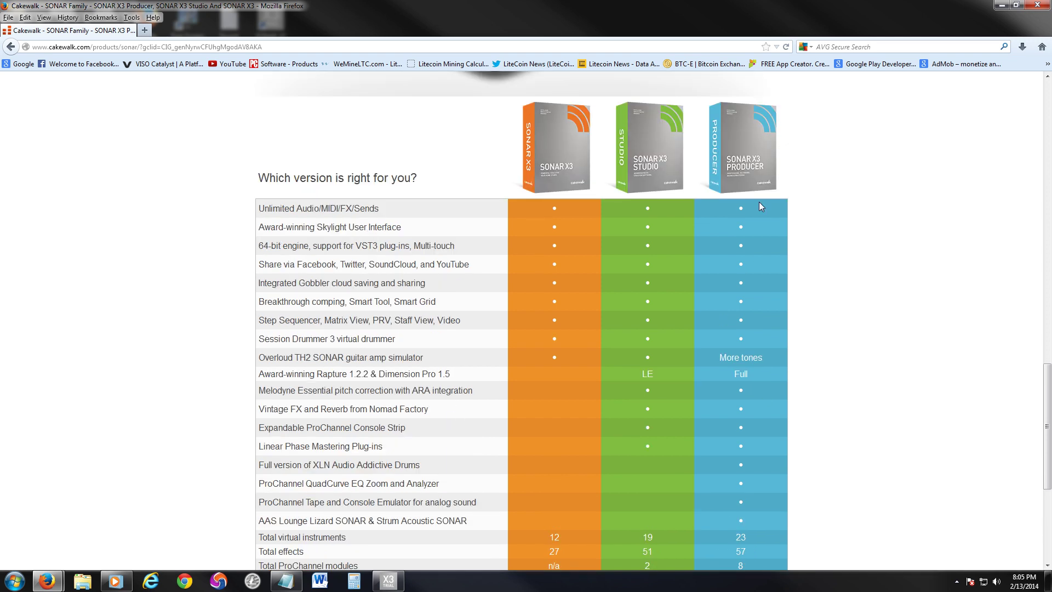
pyautogui.scroll(-2, 761, 255)
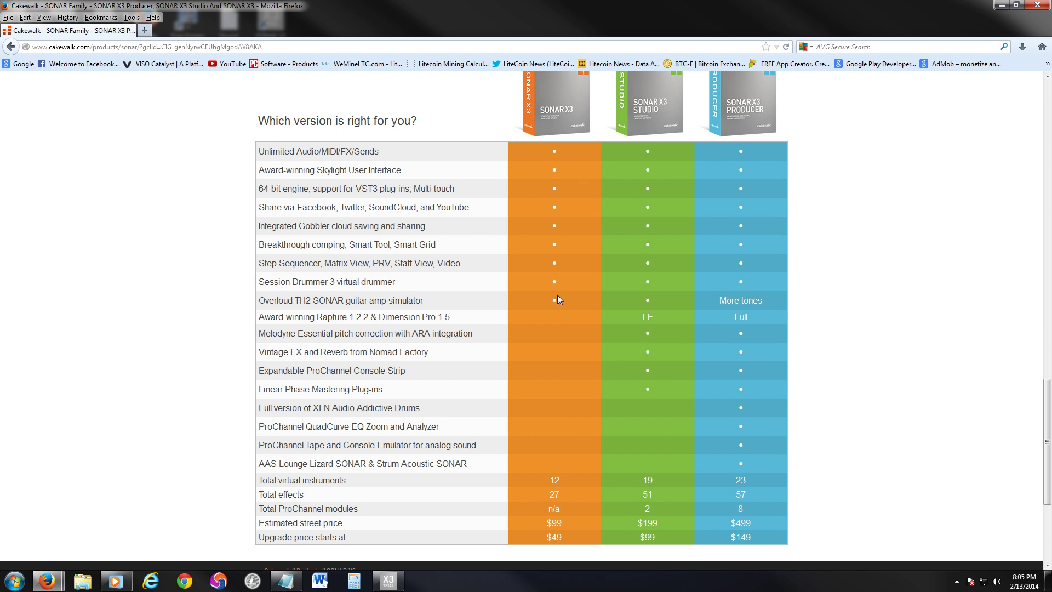
pyautogui.scroll(-4, 580, 276)
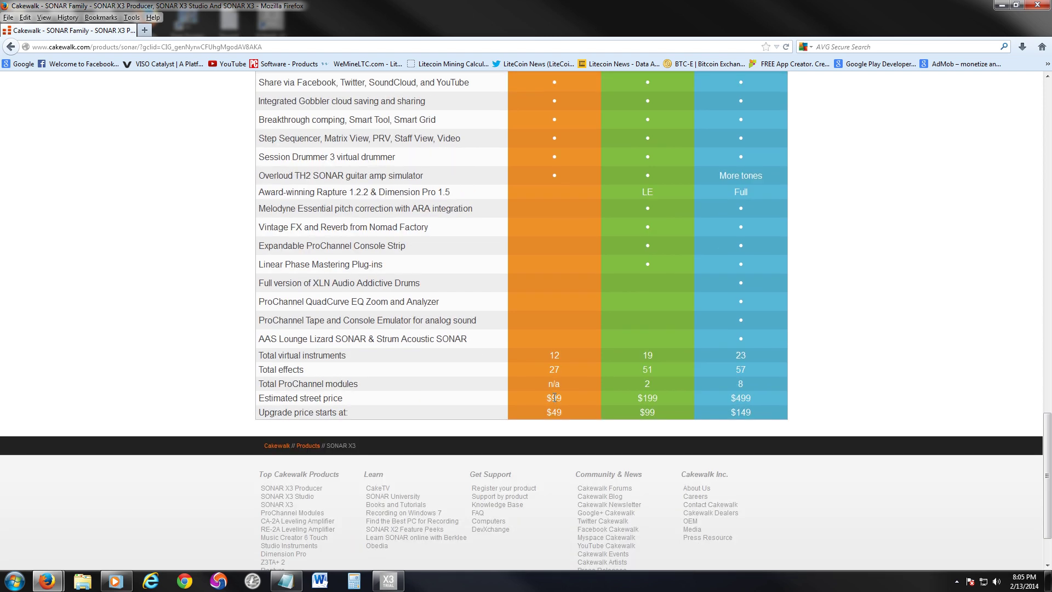
pyautogui.scroll(2, 849, 312)
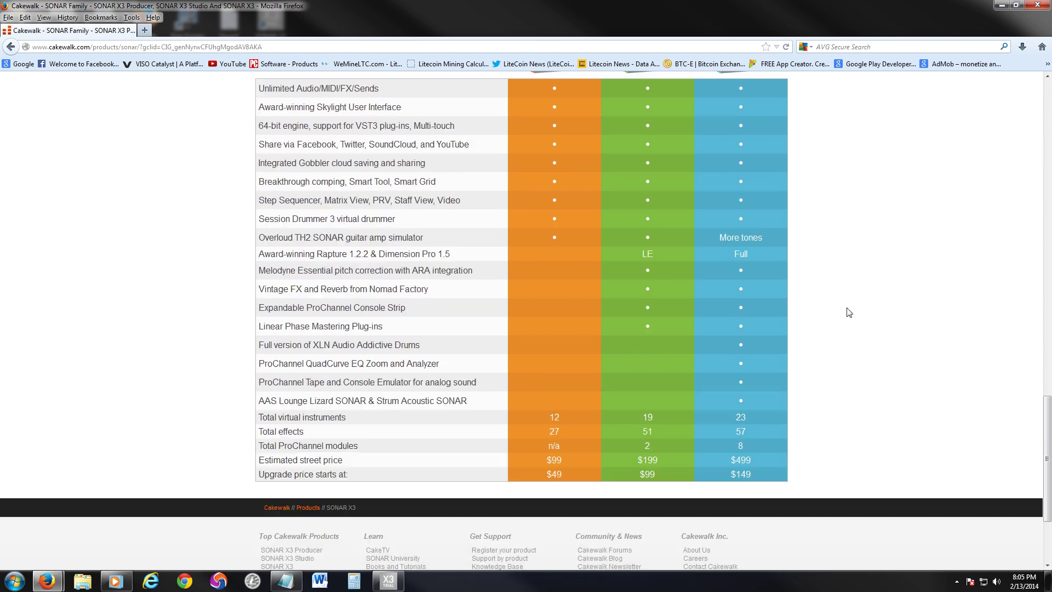
pyautogui.scroll(3, 849, 312)
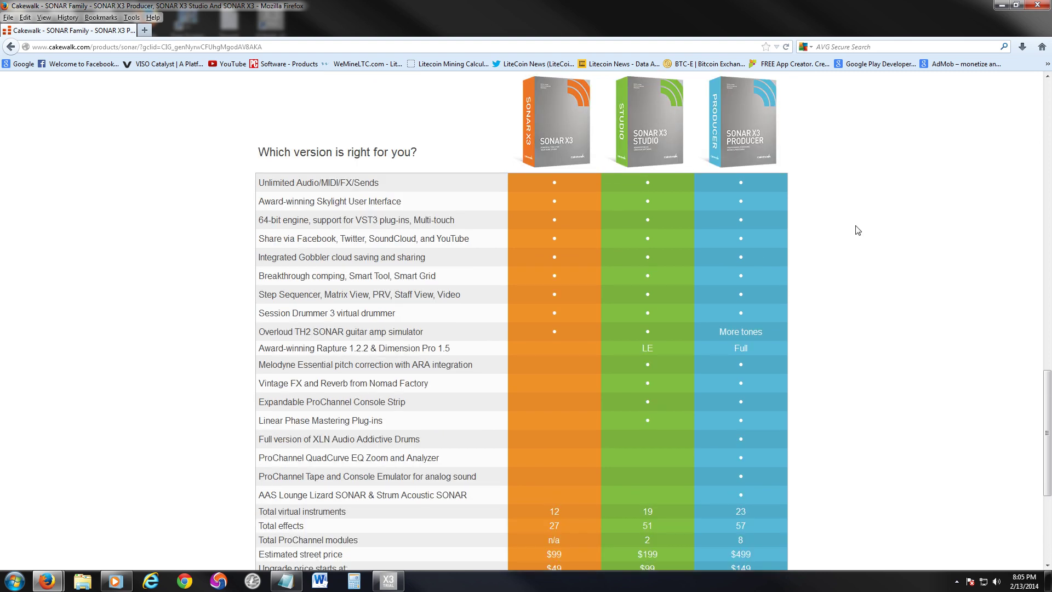
pyautogui.scroll(6, 857, 230)
pyautogui.scroll(-10, 858, 231)
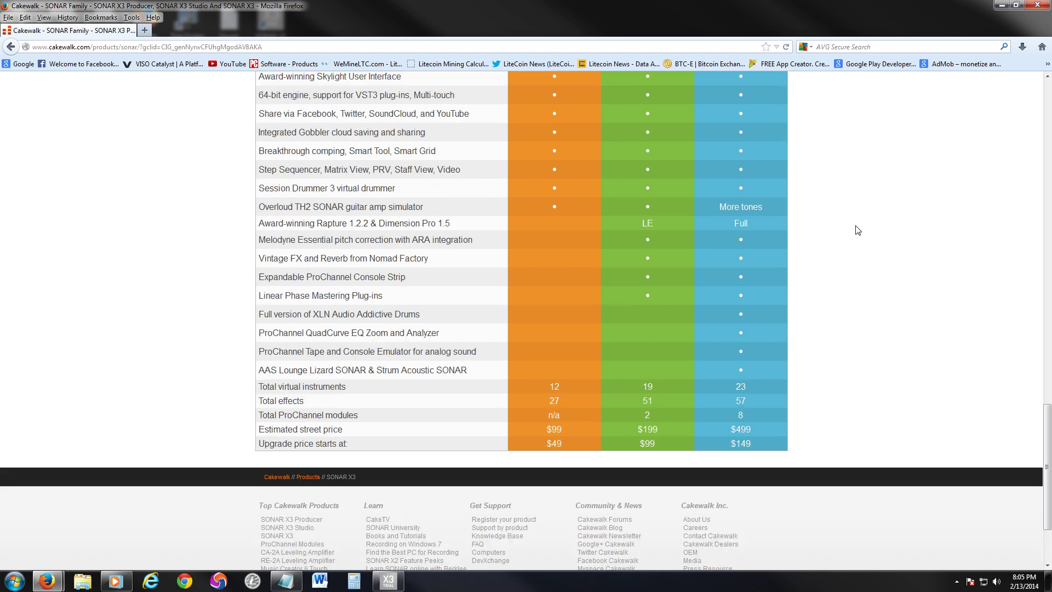
pyautogui.scroll(-5, 858, 230)
pyautogui.scroll(6, 857, 230)
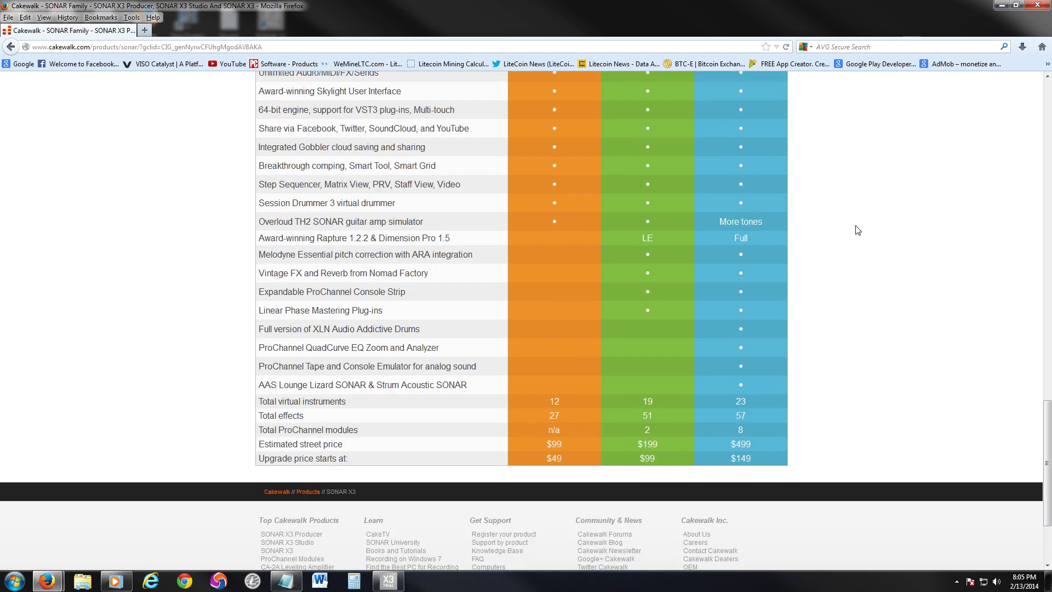
pyautogui.scroll(4, 858, 230)
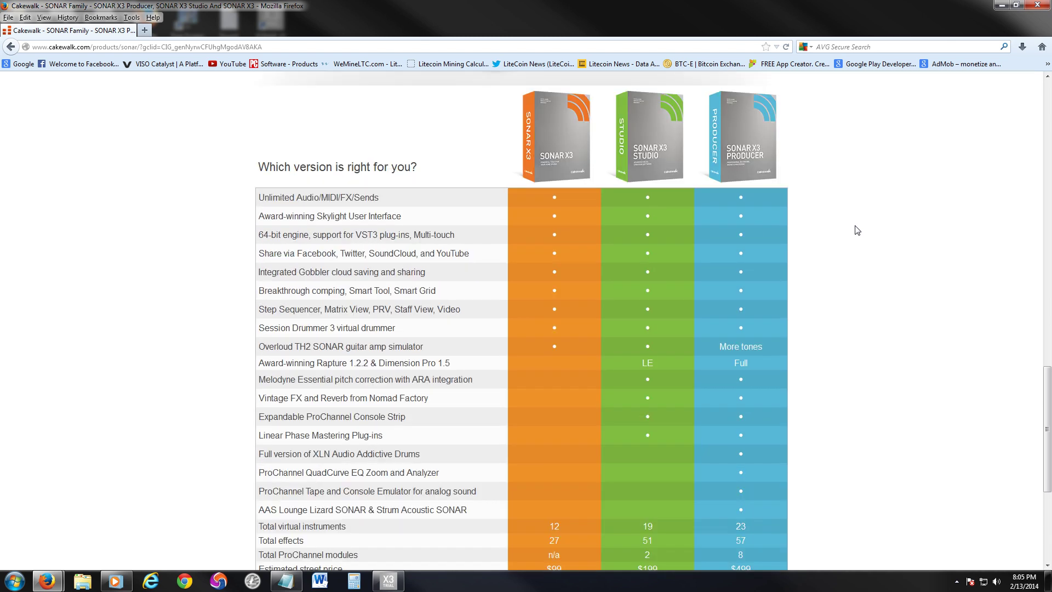
pyautogui.scroll(3, 842, 228)
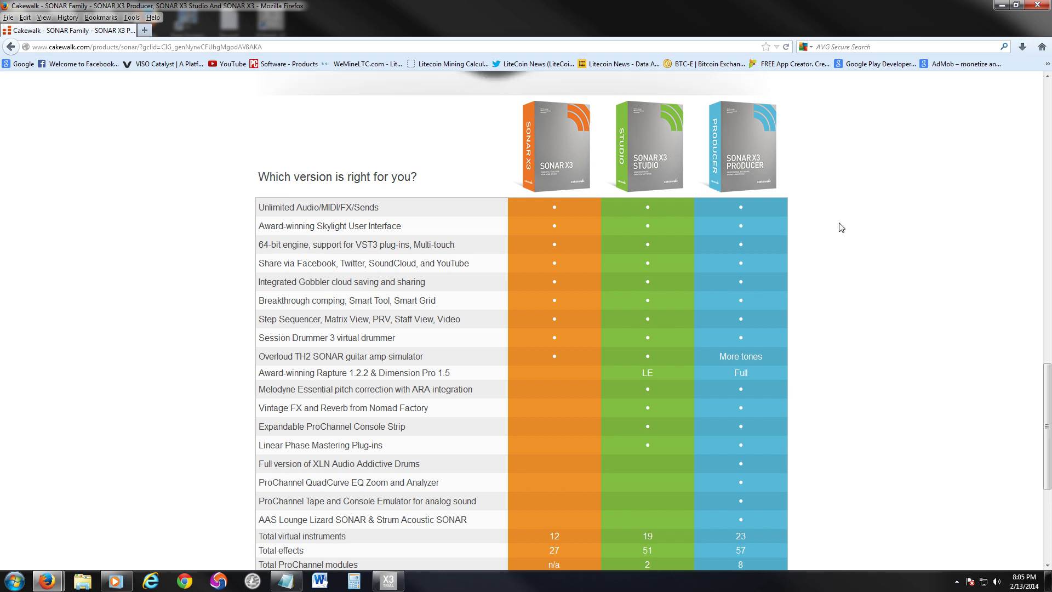